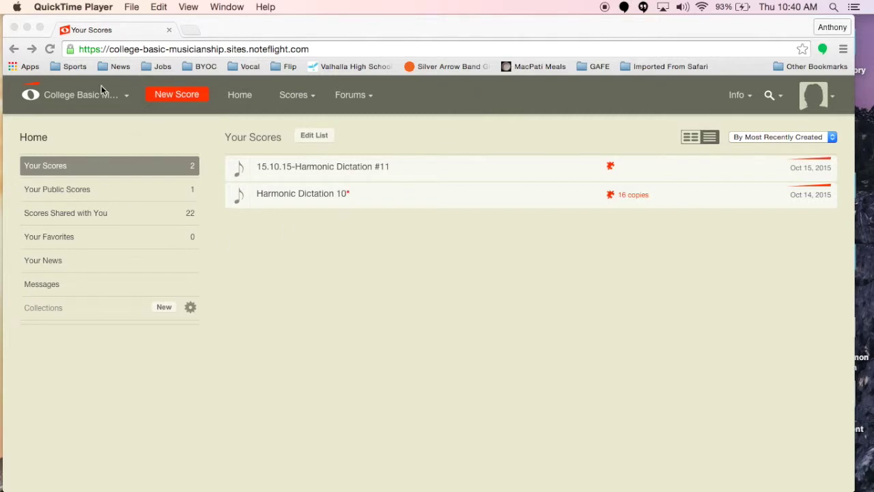
Create a new score from the Piano template
{"action": "left_click", "coordinate": [231, 99]}
{"action": "left_click", "coordinate": [239, 99]}
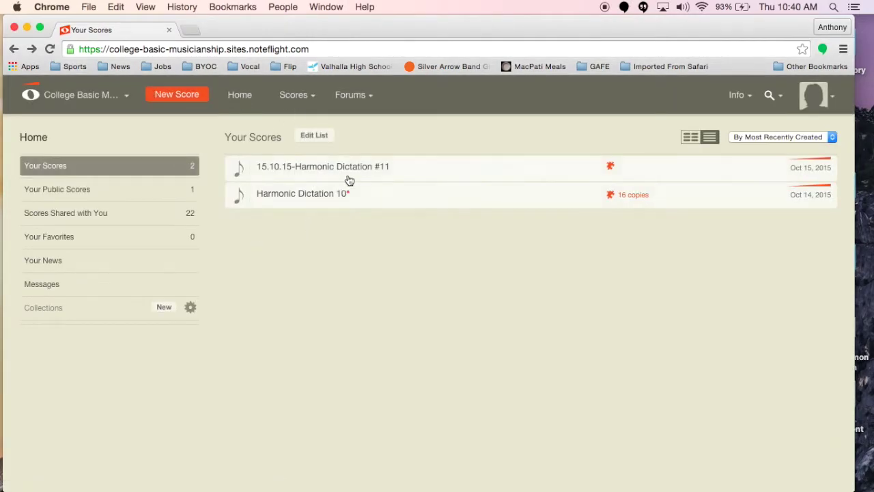
{"action": "left_click", "coordinate": [190, 102]}
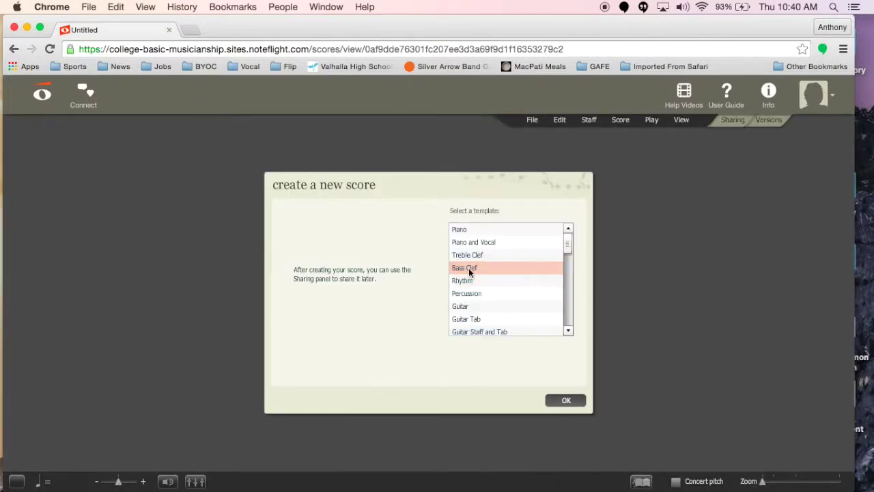
{"action": "left_click", "coordinate": [470, 230]}
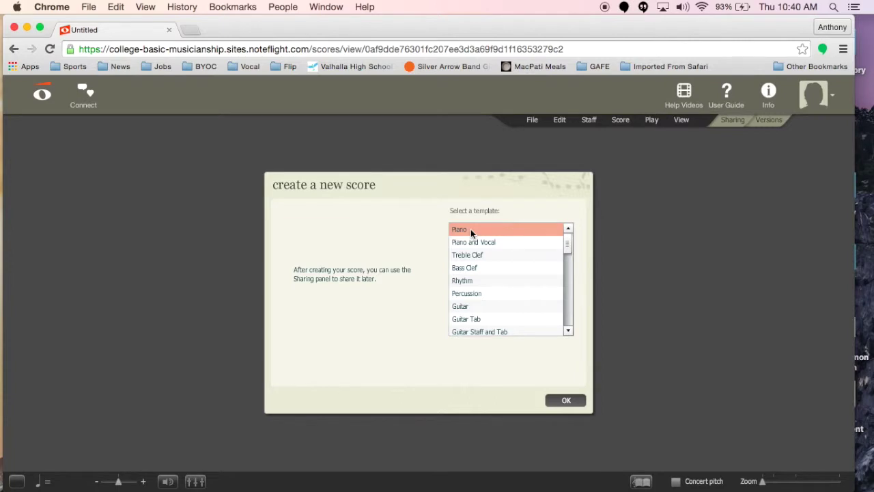
{"action": "left_click", "coordinate": [564, 401]}
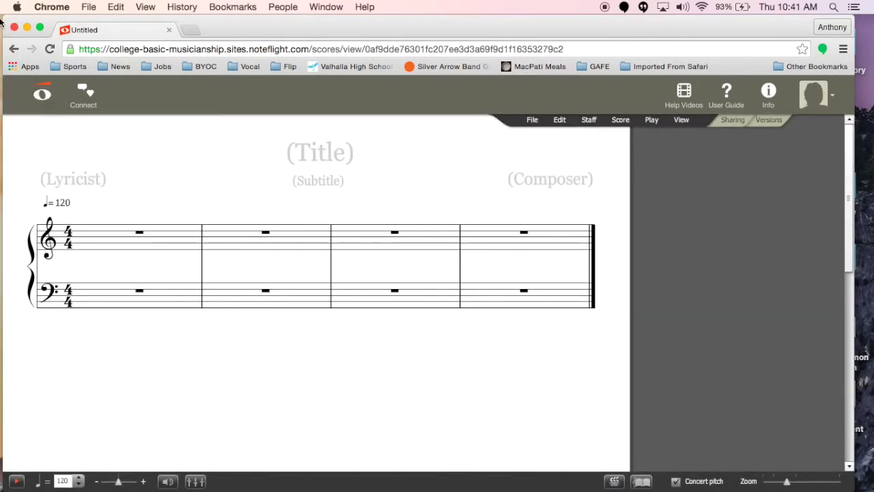
Switch to the Finder window showing the Desktop folder
{"action": "left_click", "coordinate": [5, 38]}
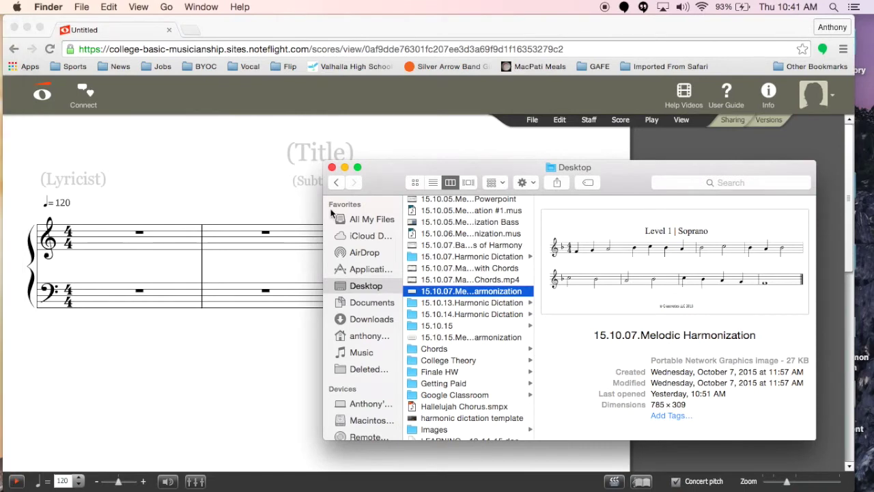
{"action": "double_click", "coordinate": [439, 292]}
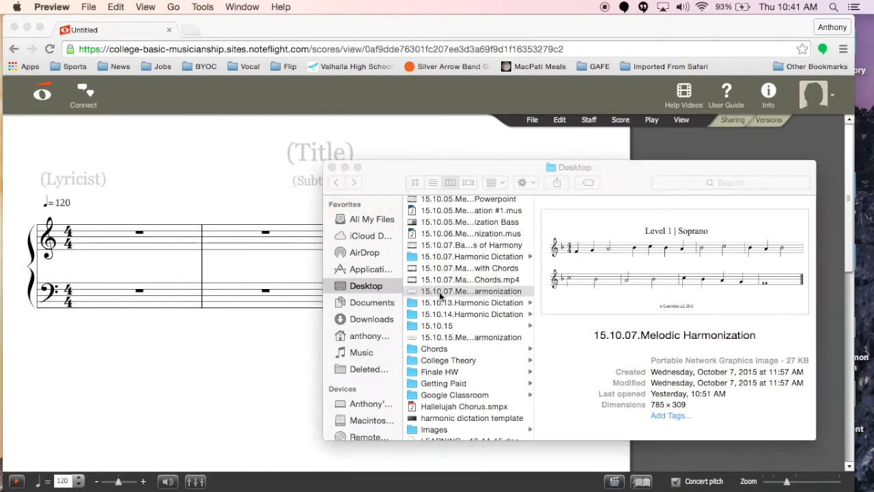
{"action": "left_click_drag", "start_coordinate": [224, 27], "coordinate": [590, 5]}
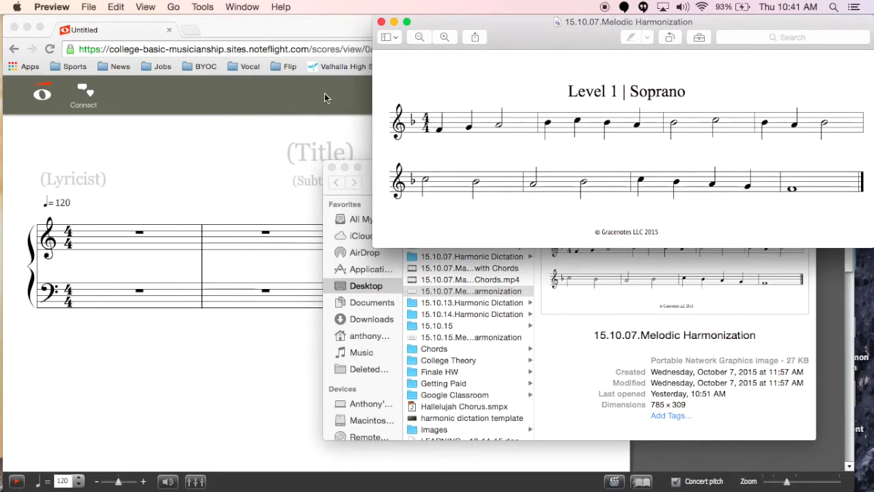
{"action": "left_click", "coordinate": [381, 21]}
Open the 15.10.15.Melodic Harmonization image from the Desktop and arrange it beside a narrowed browser window with the score
{"action": "left_click", "coordinate": [429, 336]}
{"action": "double_click", "coordinate": [429, 337]}
{"action": "left_click_drag", "start_coordinate": [197, 31], "coordinate": [652, 29]}
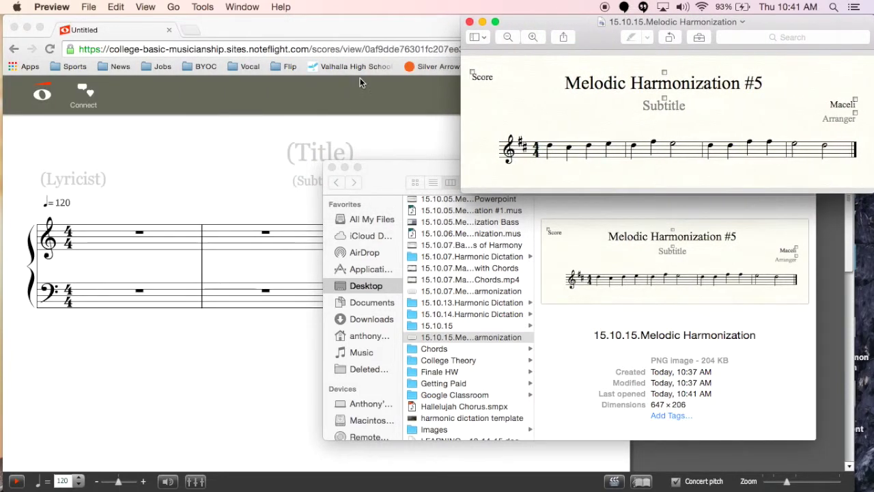
{"action": "left_click", "coordinate": [364, 93]}
{"action": "left_click_drag", "start_coordinate": [853, 252], "coordinate": [491, 255]}
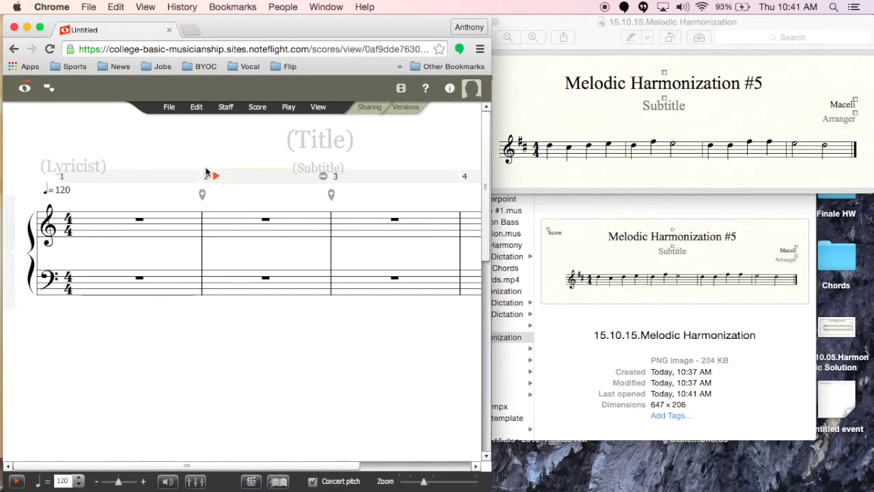
Title the score "Melodic Harmonization #5" and enter the composer's surname as shown on the reference image
{"action": "left_click", "coordinate": [309, 139]}
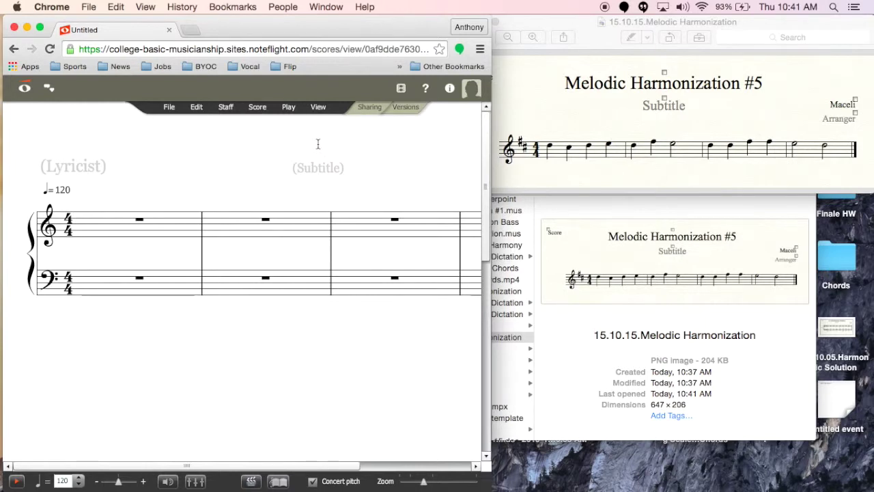
{"action": "type", "text": "Melodic Harmonization #5"}
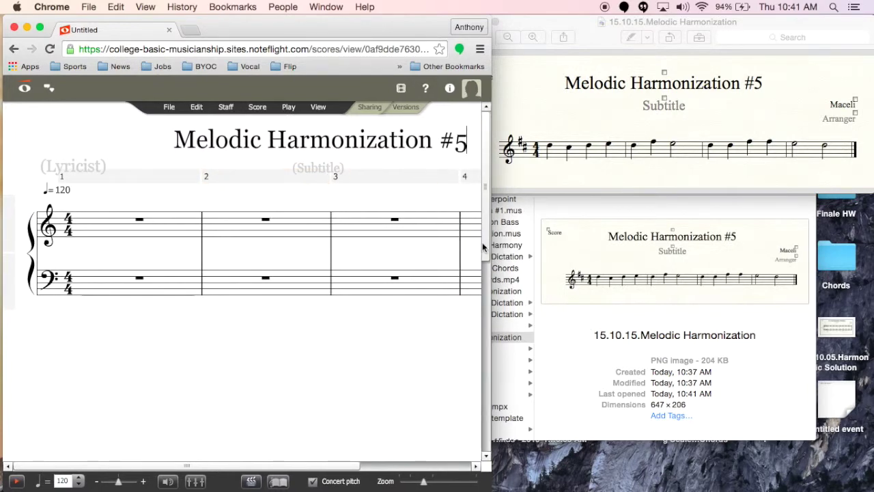
{"action": "left_click_drag", "start_coordinate": [487, 249], "coordinate": [643, 250]}
{"action": "left_click", "coordinate": [540, 168]}
{"action": "type", "text": "Maceli"}
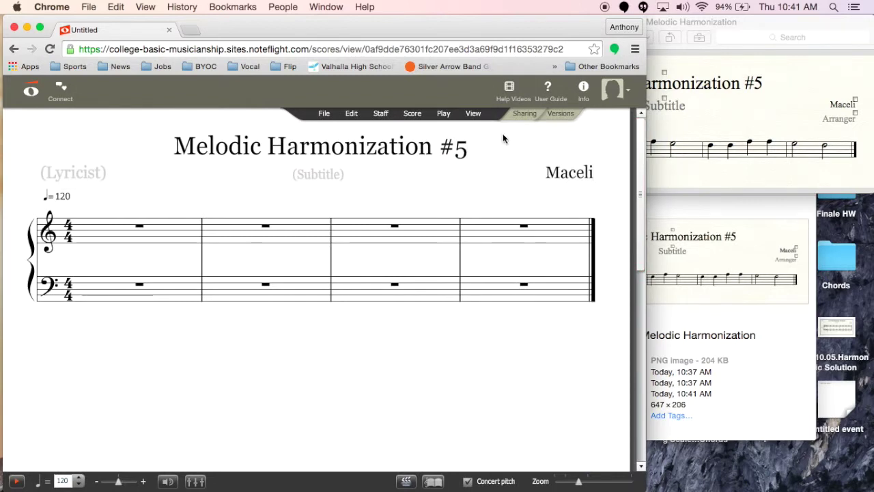
Save the newly titled score
{"action": "left_click", "coordinate": [325, 113]}
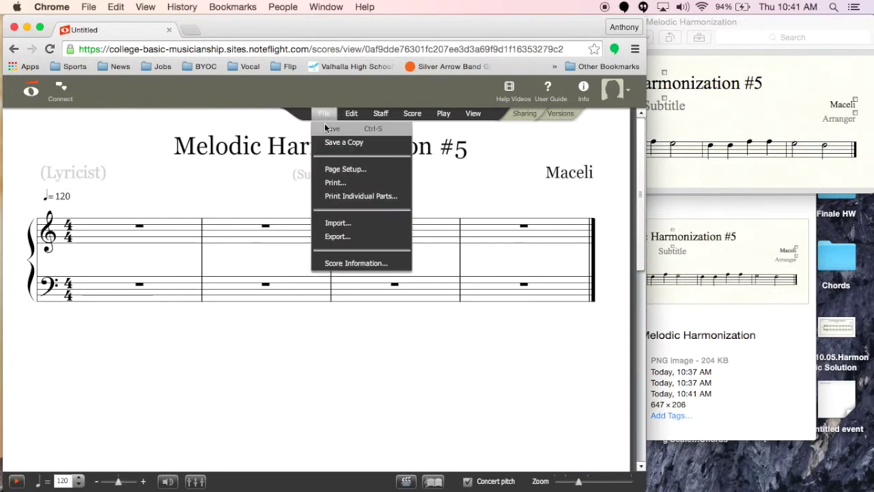
{"action": "left_click", "coordinate": [325, 124]}
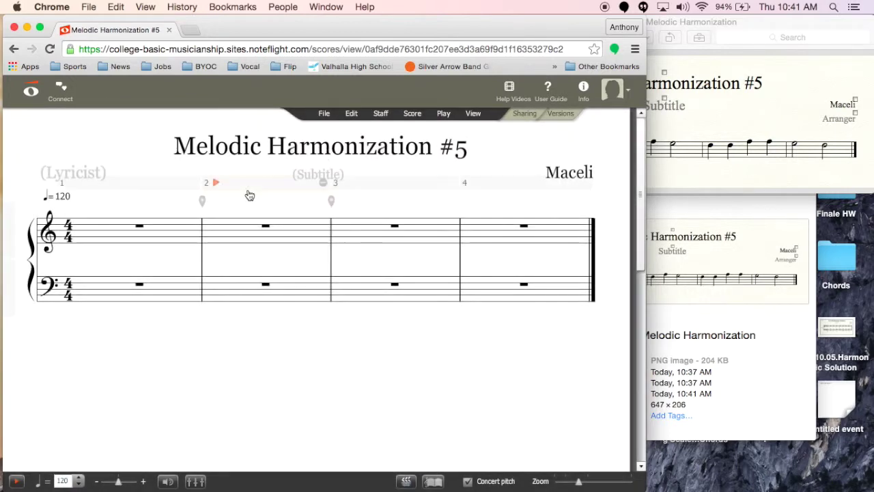
Change the score's key signature to D major to match the reference melody
{"action": "left_click", "coordinate": [723, 97]}
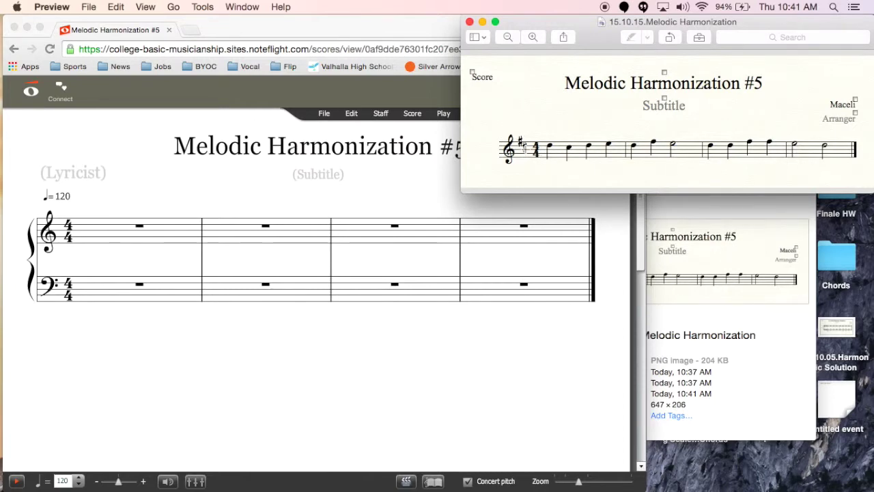
{"action": "left_click", "coordinate": [404, 197]}
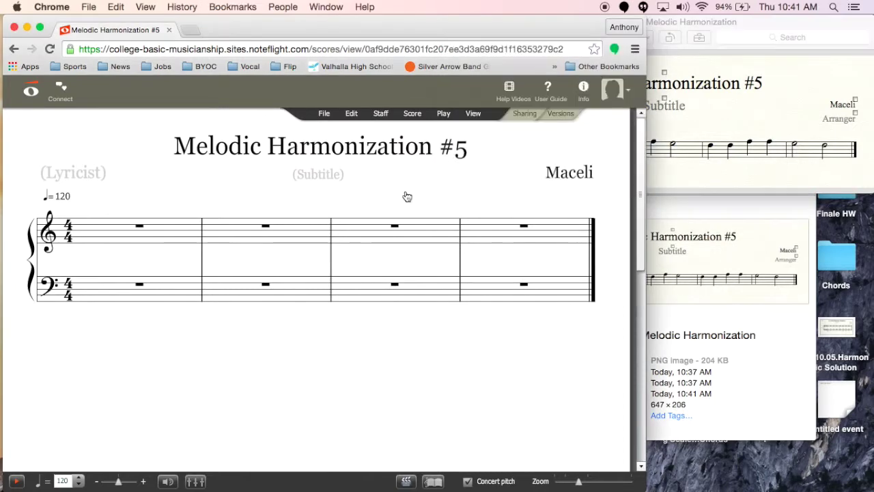
{"action": "left_click", "coordinate": [380, 114]}
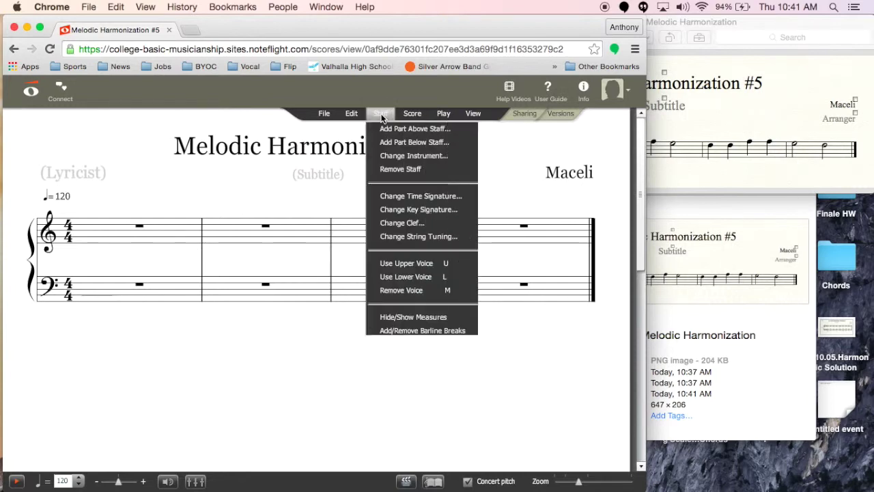
{"action": "left_click", "coordinate": [400, 209]}
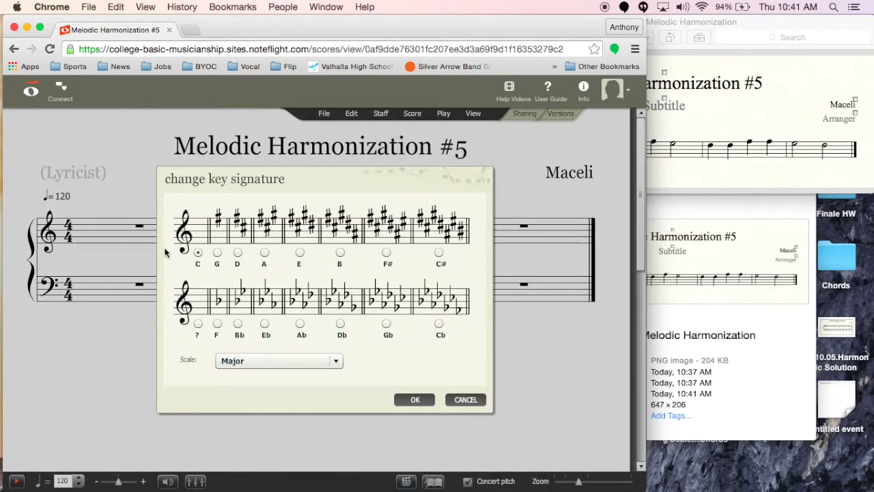
{"action": "left_click", "coordinate": [239, 255]}
{"action": "left_click", "coordinate": [407, 398]}
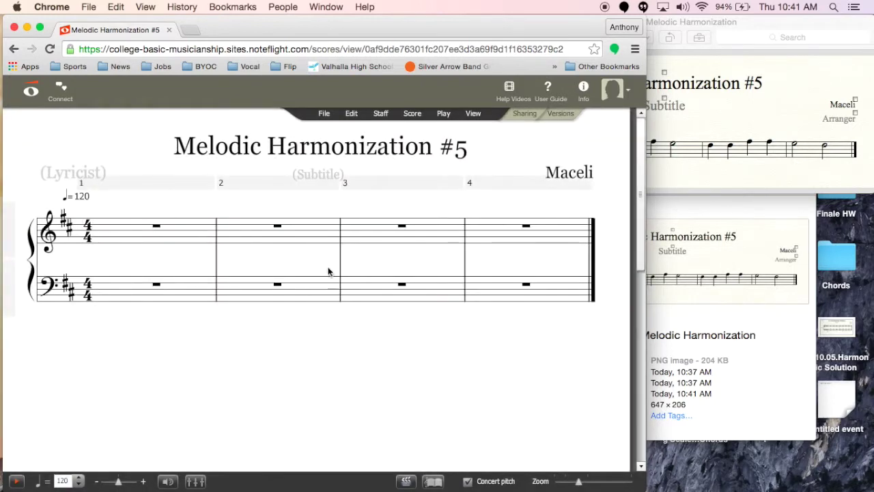
Enter the quarter notes D5, C#5, D5 and E5 in measure 1 of the treble staff, keeping the reference melody in view
{"action": "left_click", "coordinate": [664, 171]}
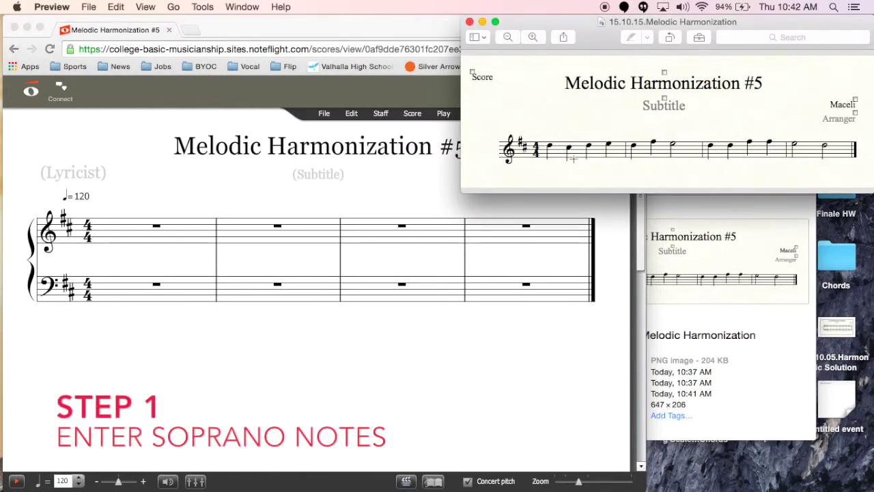
{"action": "left_click", "coordinate": [144, 225]}
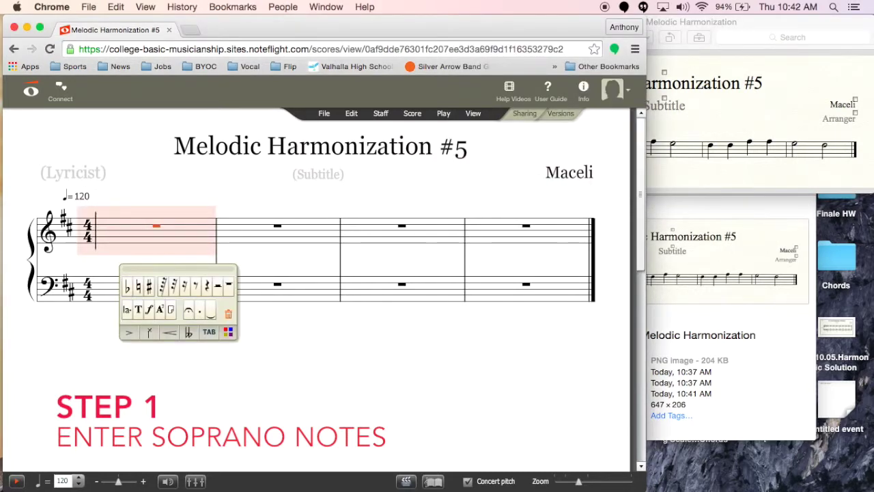
{"action": "key", "text": "f"}
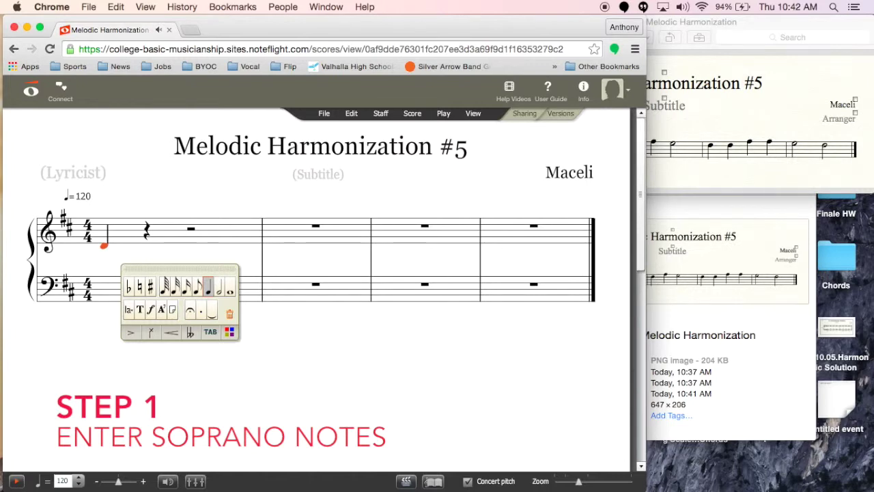
{"action": "key", "text": "Up"}
{"action": "key", "text": "Up"}
{"action": "key", "text": "c"}
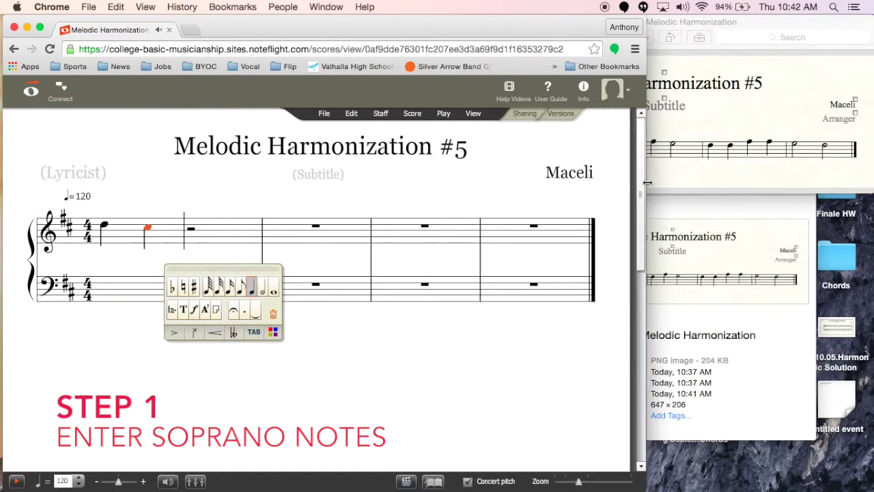
{"action": "left_click_drag", "start_coordinate": [644, 190], "coordinate": [504, 194]}
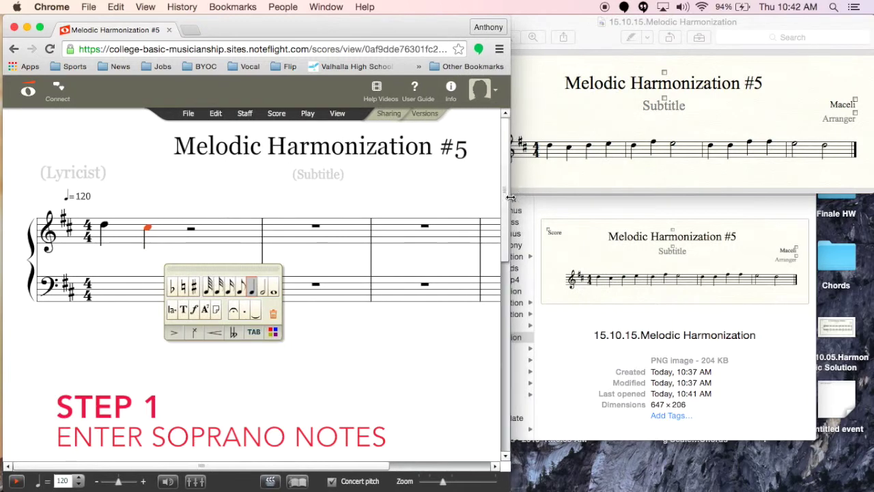
{"action": "key", "text": "d"}
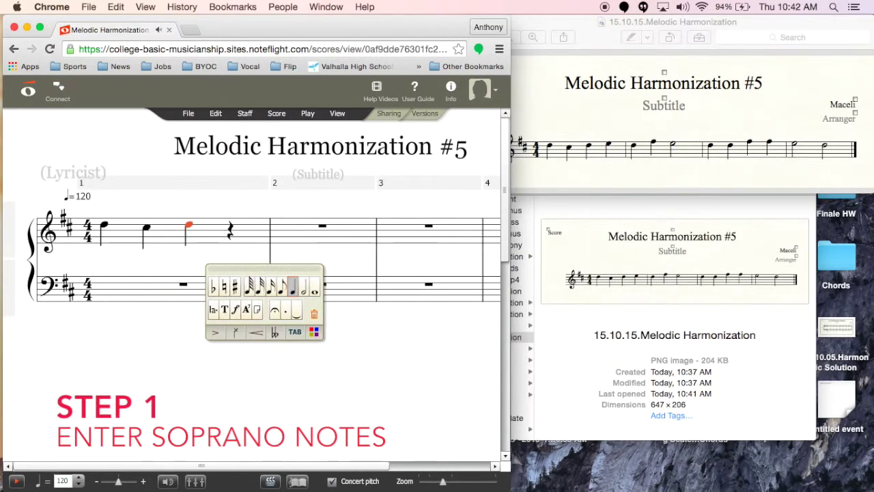
{"action": "key", "text": "e"}
Fill measure 2 of the treble staff with quarter notes D5 and F#5 and a half note E5
{"action": "key", "text": "d"}
{"action": "key", "text": "f"}
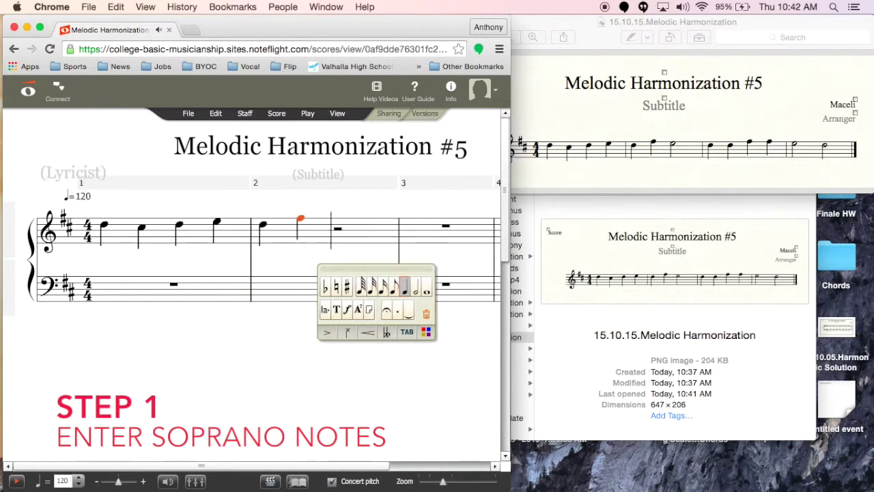
{"action": "key", "text": "e"}
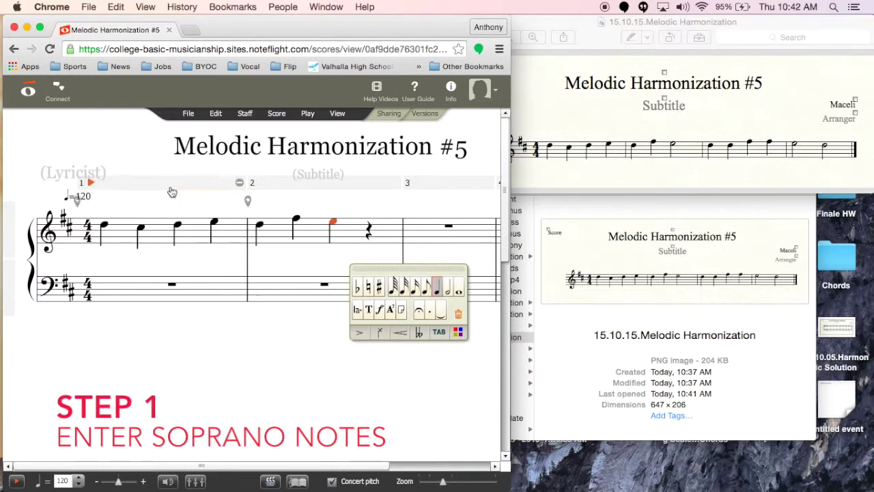
{"action": "left_click", "coordinate": [449, 292]}
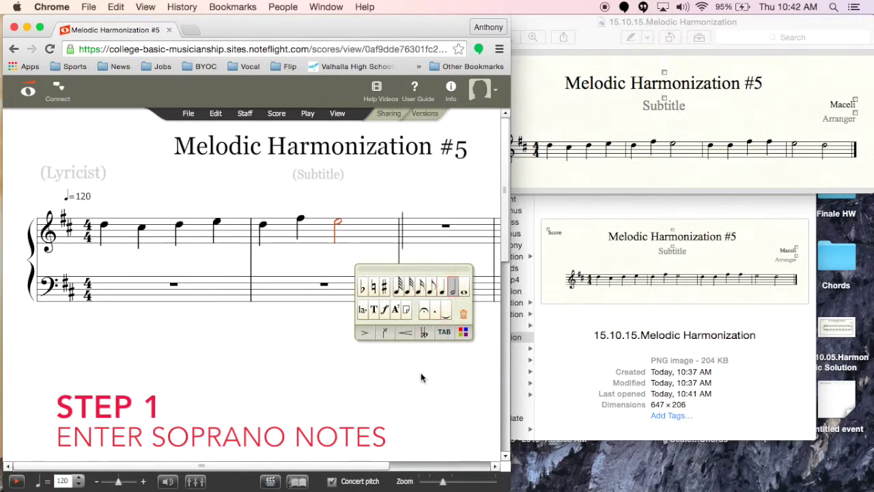
Fill measure 3 of the treble staff with quarter notes D5, D5, F#5 and F#5
{"action": "key", "text": "e"}
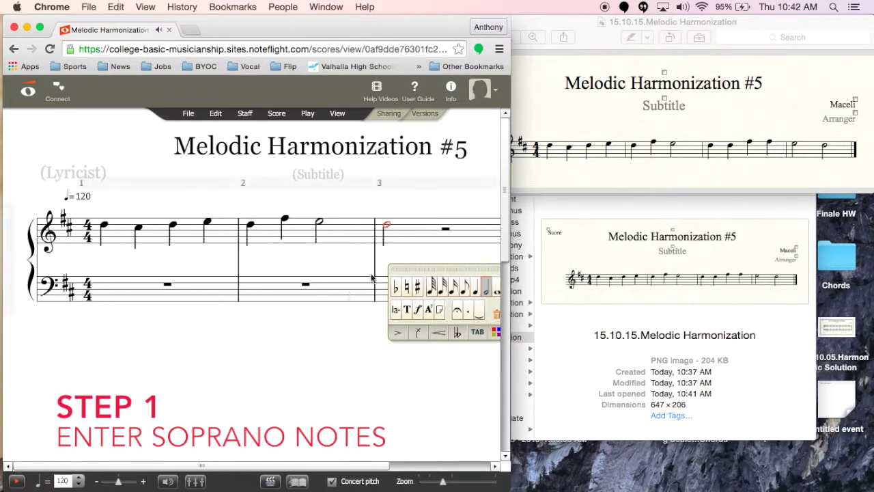
{"action": "left_click", "coordinate": [476, 286]}
{"action": "key", "text": "e"}
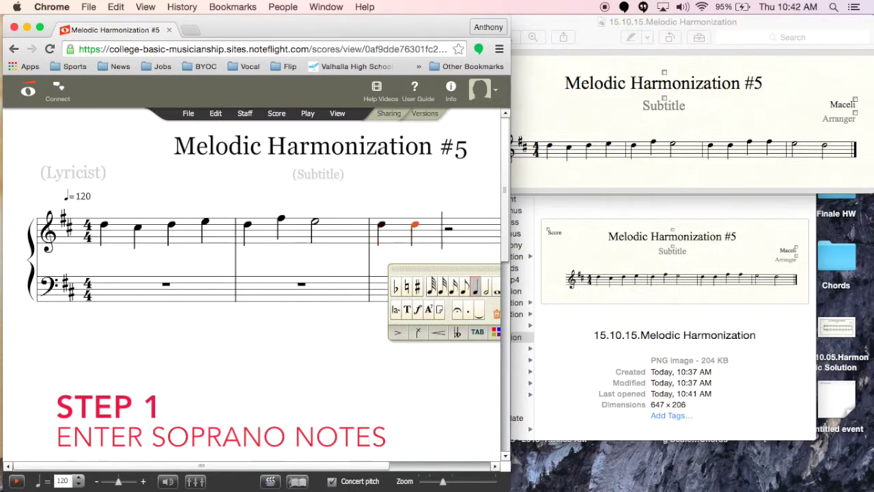
{"action": "key", "text": "g"}
{"action": "key", "text": "g"}
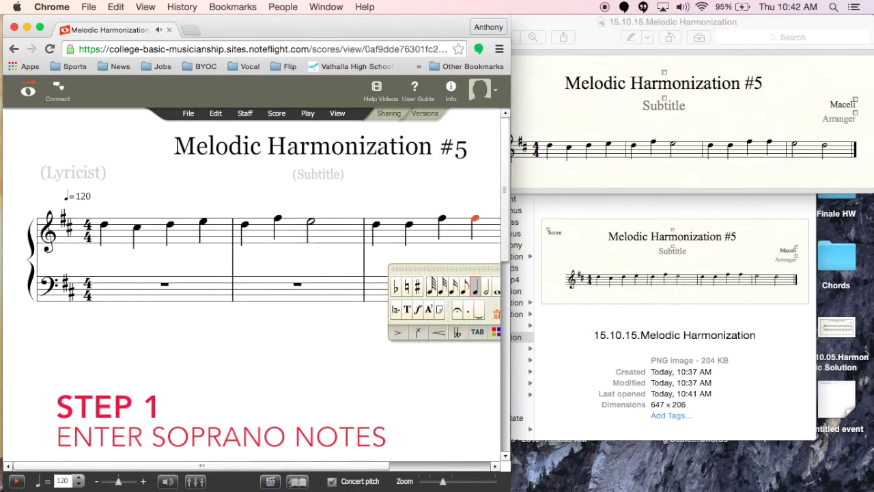
Complete measure 4 of the treble staff with half notes E5 and D5, and clear the note selection
{"action": "key", "text": "f"}
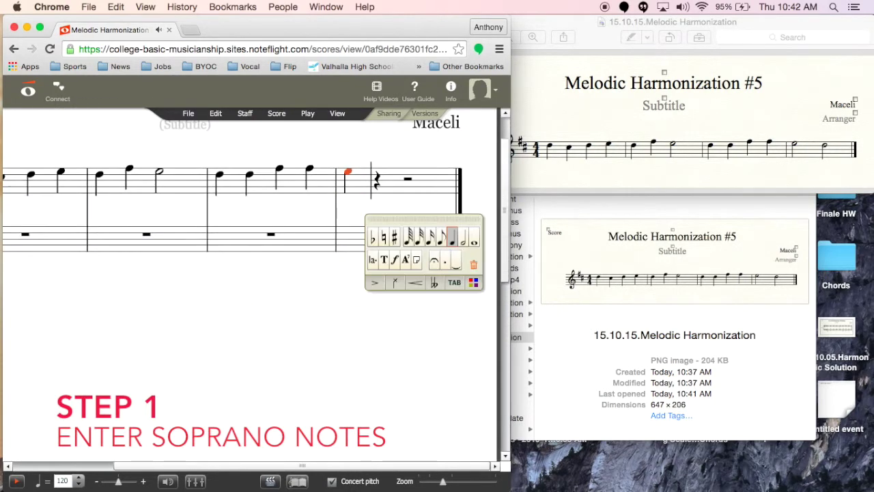
{"action": "left_click", "coordinate": [466, 235]}
{"action": "key", "text": "e"}
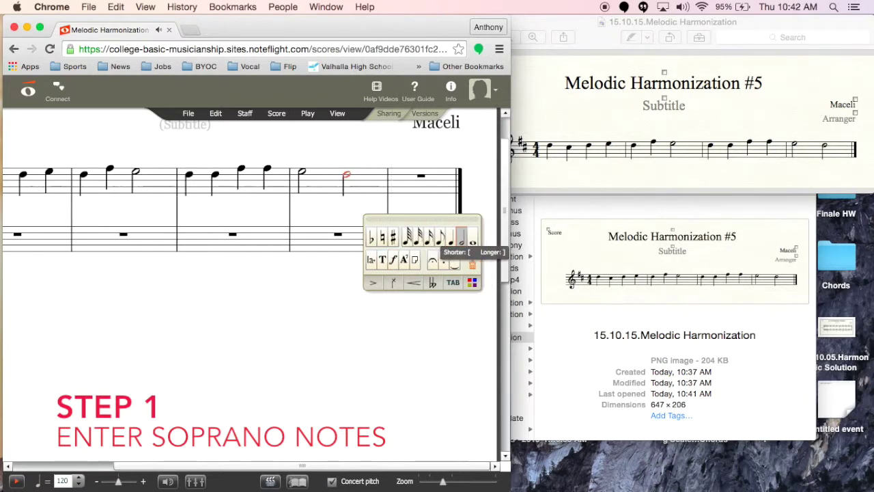
{"action": "left_click", "coordinate": [328, 278]}
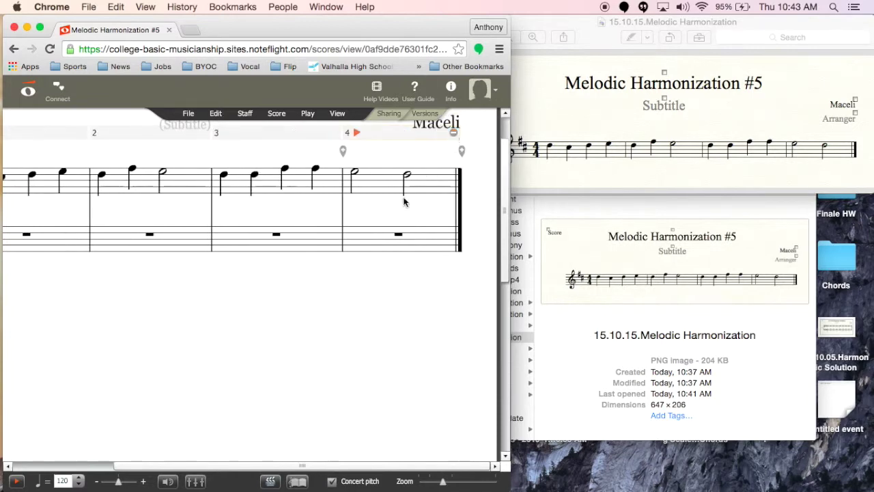
{"action": "scroll", "coordinate": [353, 279], "scroll_direction": "left", "scroll_amount": 5}
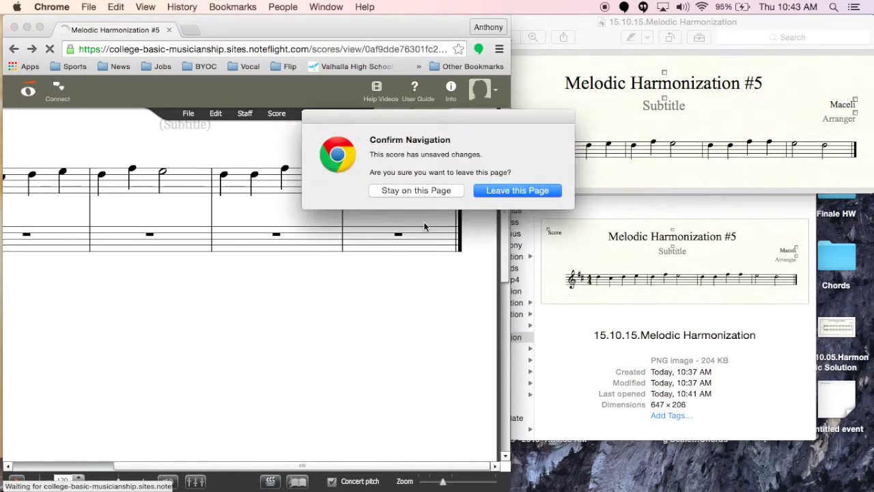
Stay on the unsaved score page and widen the browser window until all four measures fit in view
{"action": "left_click", "coordinate": [440, 191]}
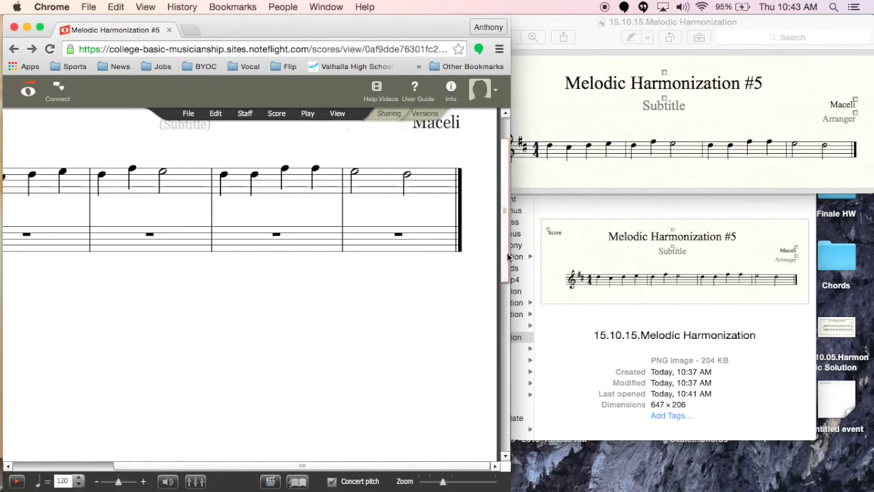
{"action": "left_click_drag", "start_coordinate": [510, 254], "coordinate": [824, 248]}
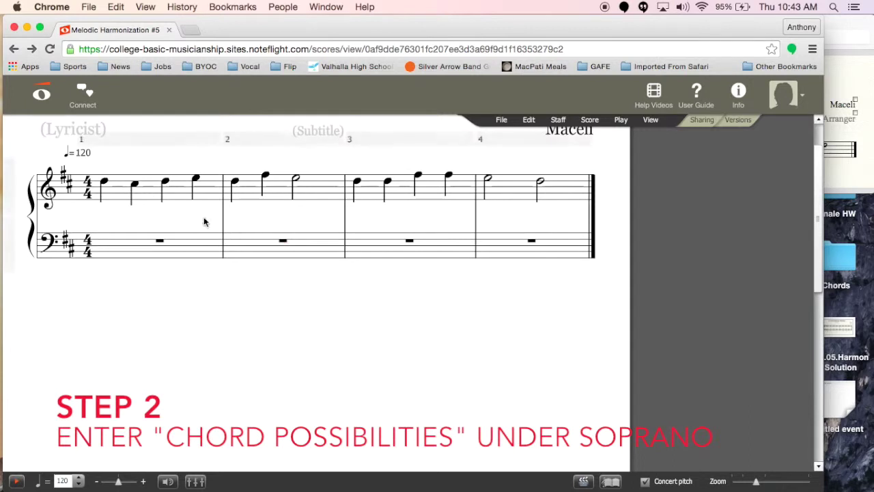
Add the chord possibilities I,vi,IV; vii,V,iii; I,vi,IV; and ii,vii,V as lyrics under the four soprano notes of measure 1
{"action": "left_click", "coordinate": [104, 201]}
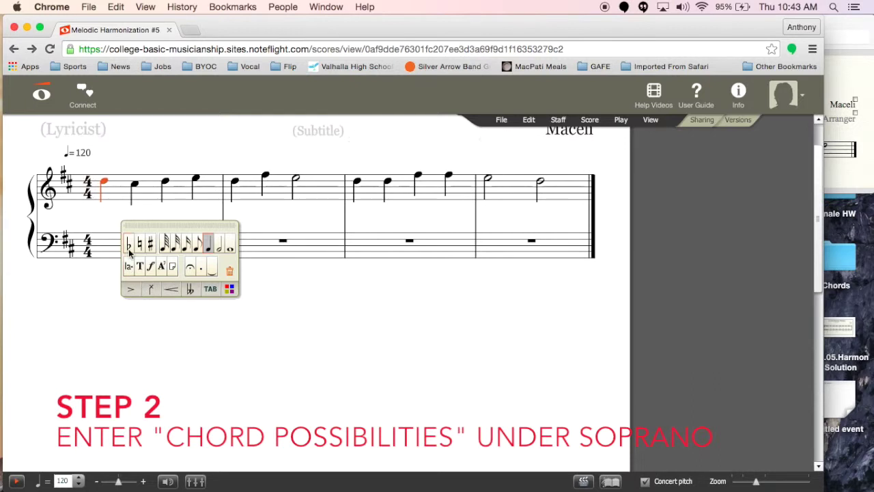
{"action": "left_click", "coordinate": [128, 271]}
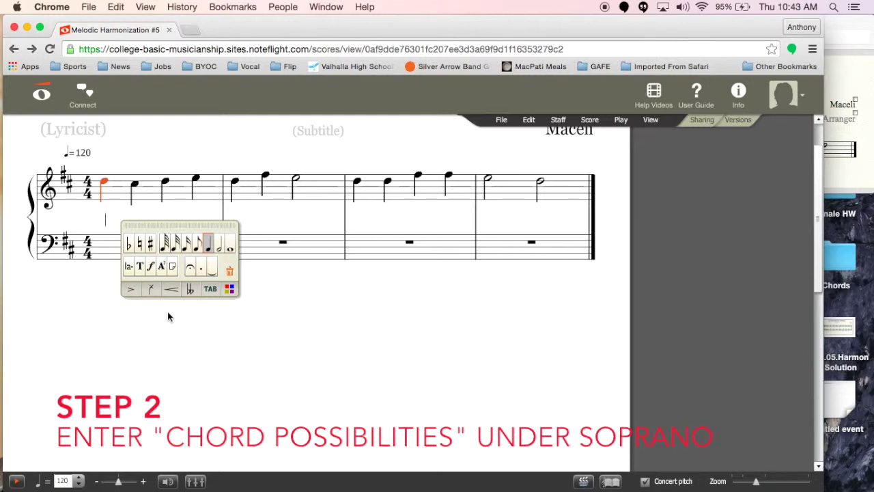
{"action": "type", "text": "I,vi,IV"}
{"action": "key", "text": "space"}
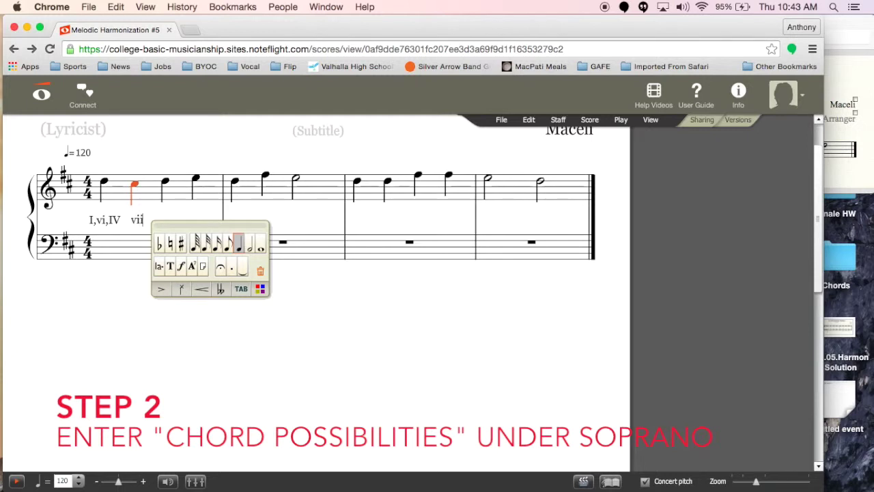
{"action": "type", "text": "vii,V,iii"}
{"action": "key", "text": "space"}
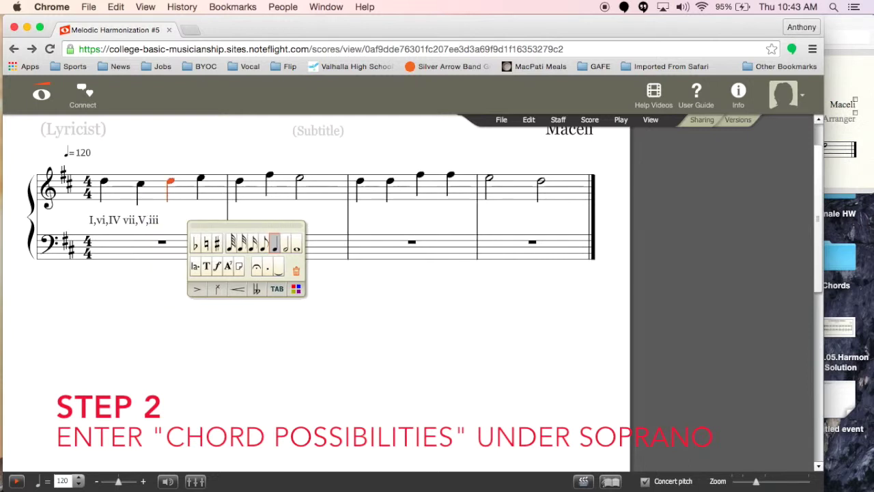
{"action": "type", "text": "I,vi,IV"}
{"action": "key", "text": "space"}
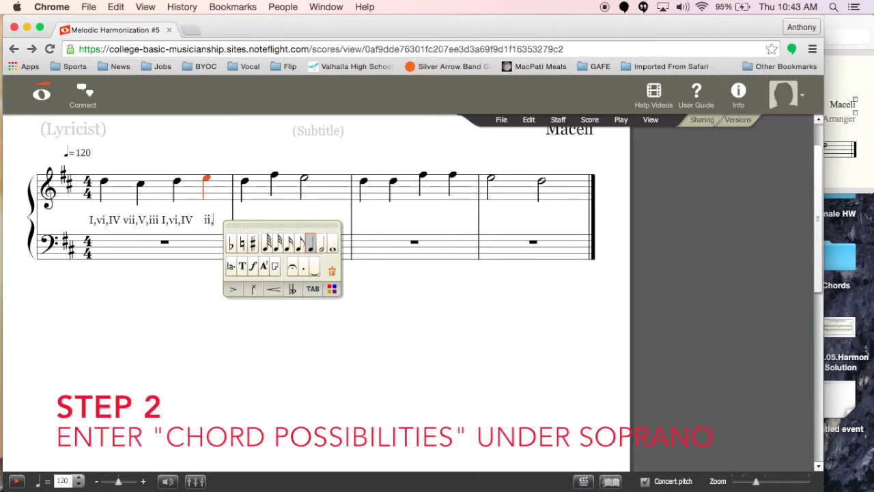
{"action": "type", "text": ",V"}
{"action": "key", "text": "space"}
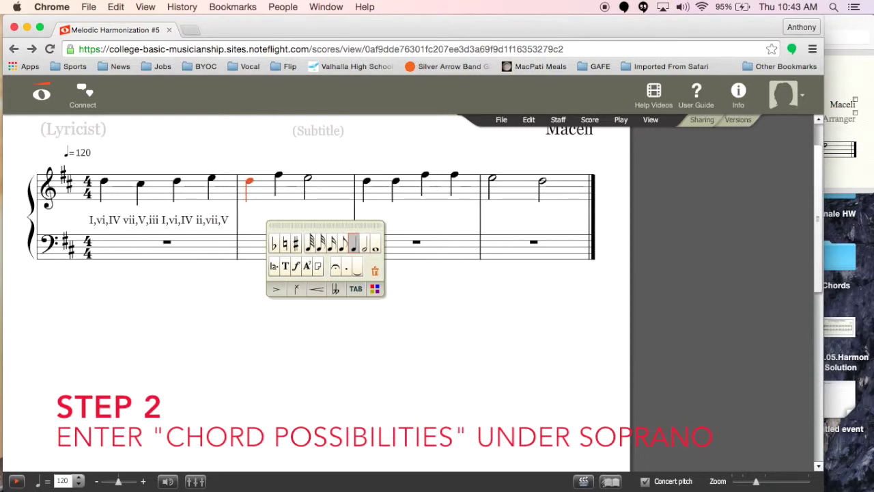
Add the chord possibilities I,vi,IV; iii,I,vi; and ii,vii,V as lyrics under the soprano notes of measure 2
{"action": "type", "text": "I,vi,IV"}
{"action": "key", "text": "space"}
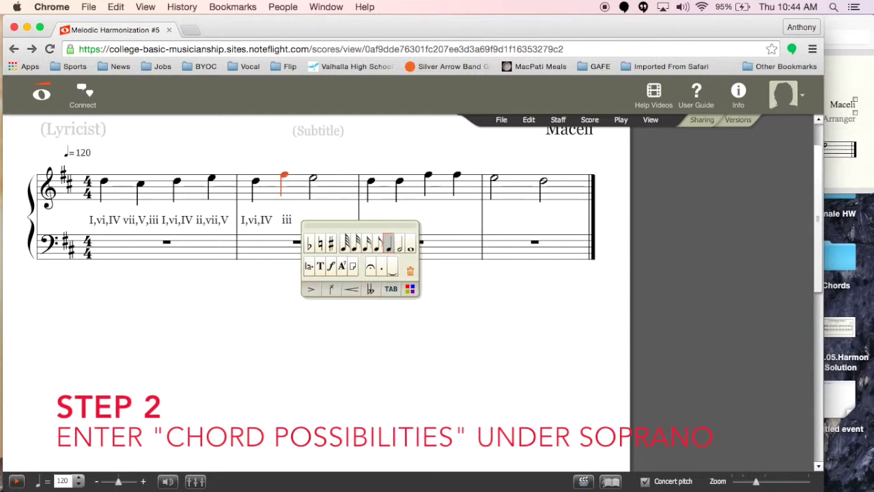
{"action": "type", "text": "iii,I,vi"}
{"action": "key", "text": "space"}
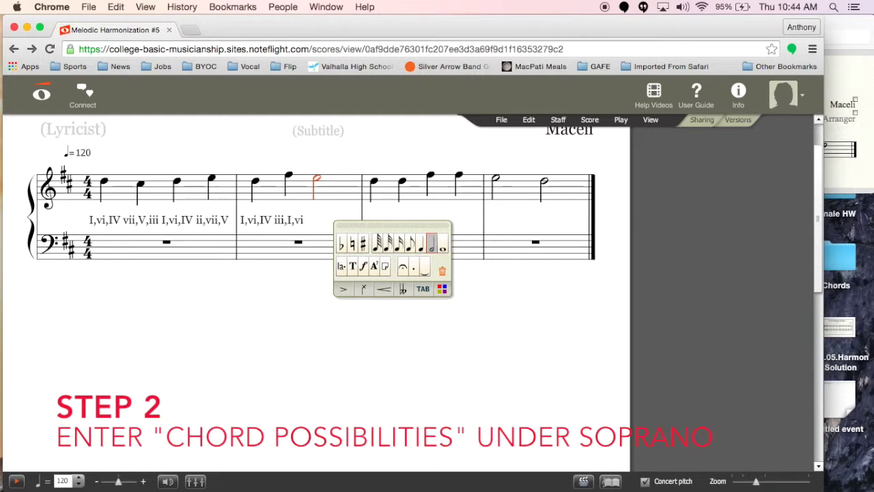
{"action": "type", "text": "ii,vii,V"}
{"action": "key", "text": "Return"}
{"action": "key", "text": "Right"}
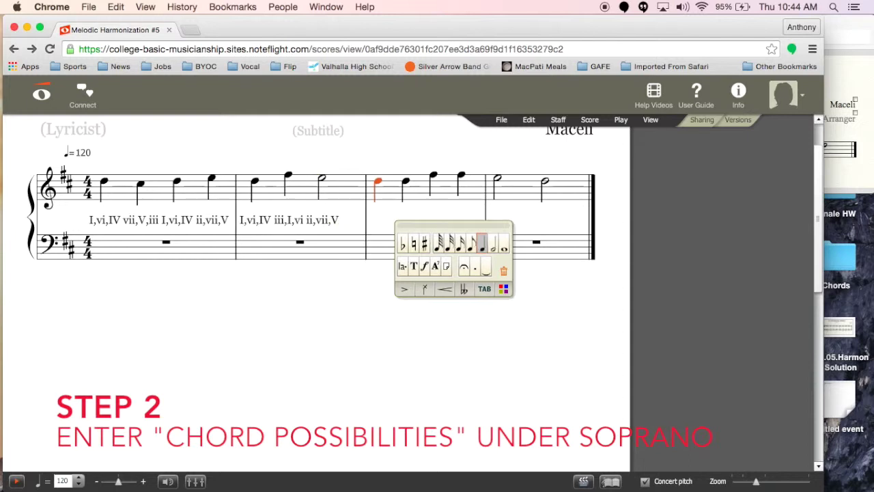
Enter lyrics under measure 3's soprano notes: I,vi,IV for both D5 notes and iii,I,vi for both F#5 notes
{"action": "type", "text": "I,vi,IV"}
{"action": "key", "text": "Return"}
{"action": "key", "text": "Right"}
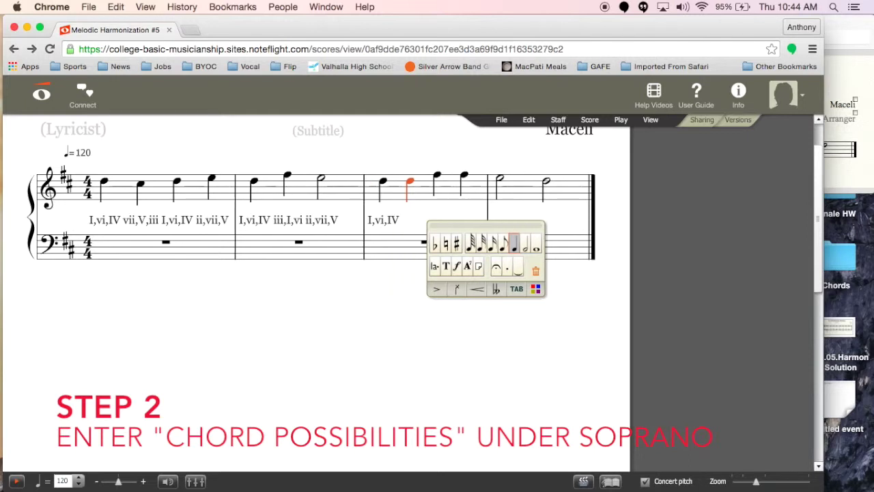
{"action": "type", "text": "I,vi,IV"}
{"action": "key", "text": "space"}
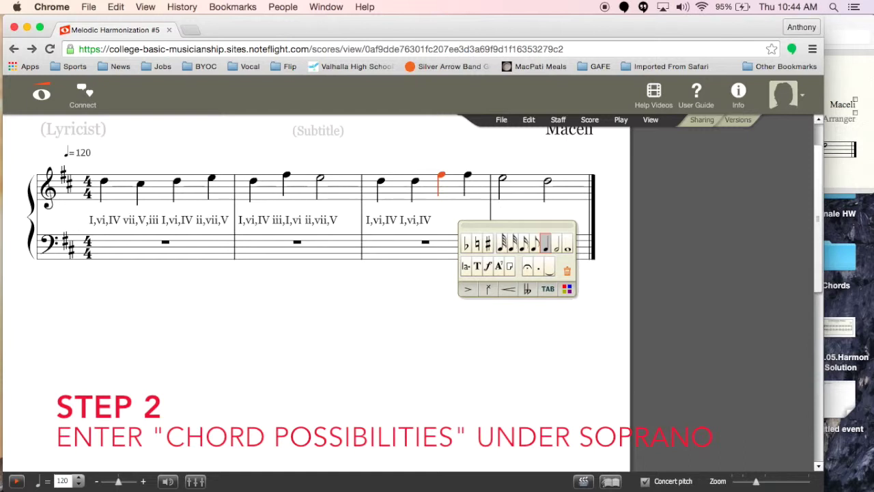
{"action": "type", "text": "iii,I,vi"}
{"action": "key", "text": "space"}
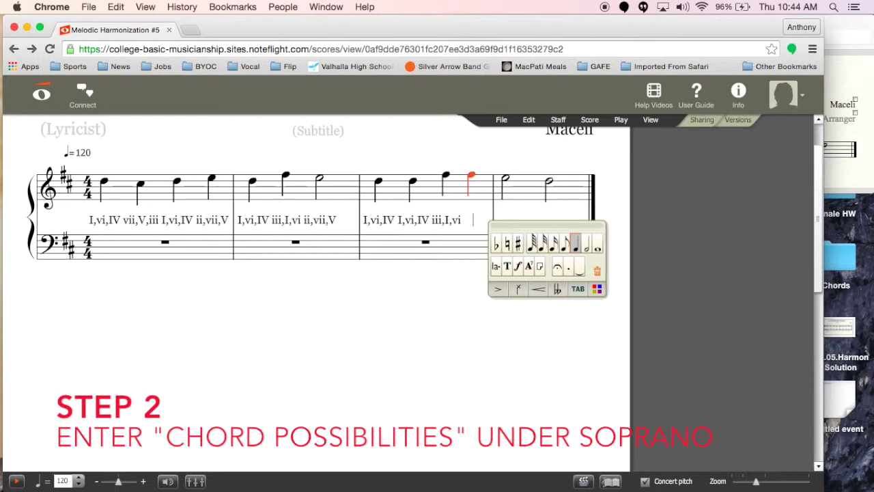
{"action": "type", "text": "iii,I,vi"}
{"action": "key", "text": "space"}
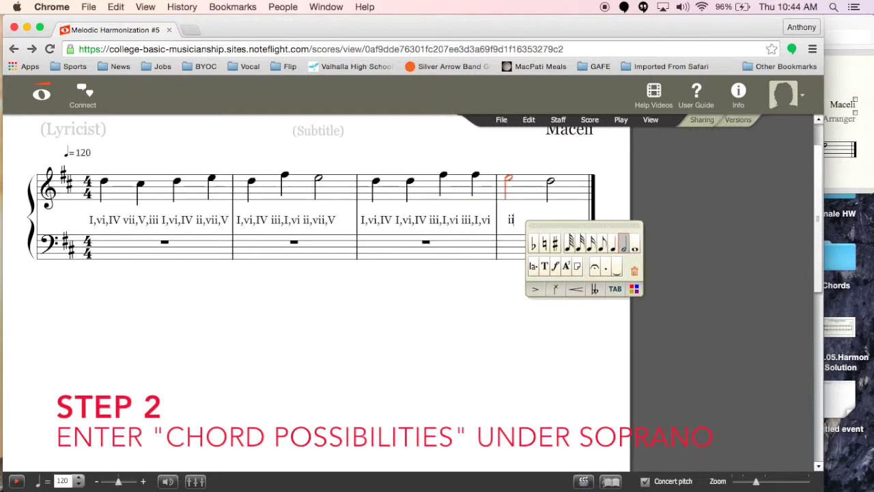
Add the lyrics ii,vii,V and I,vi,IV under the two half notes of measure 4 and finish the lyric entry
{"action": "type", "text": "ii,vii,V"}
{"action": "key", "text": "space"}
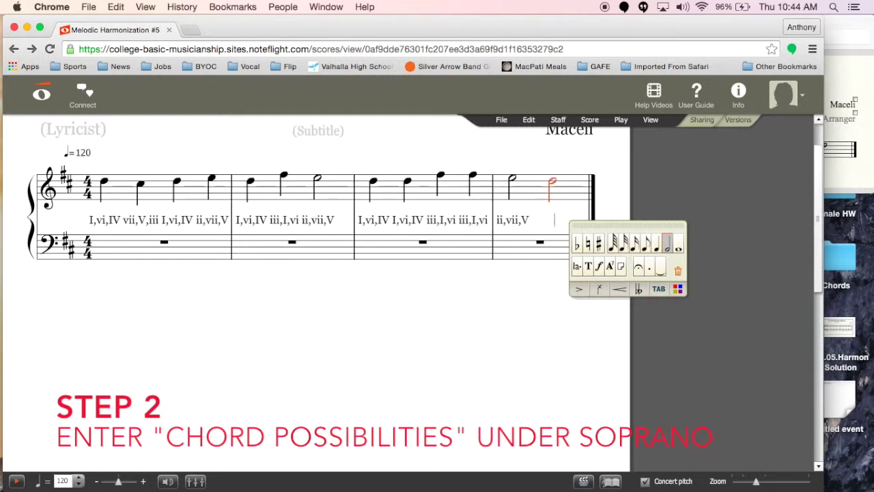
{"action": "type", "text": "I,vi,IV"}
{"action": "left_click", "coordinate": [154, 297]}
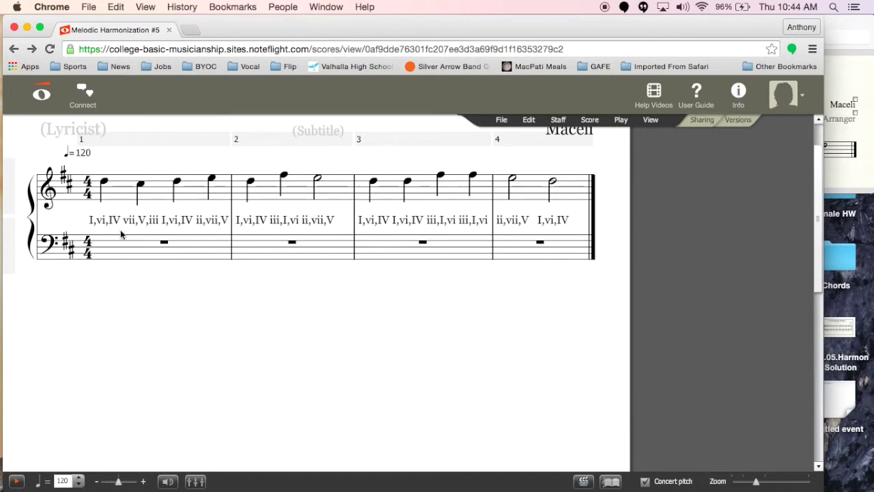
Fill measure 1 of the bass staff with quarter notes D3, A2, D3 and A2
{"action": "left_click", "coordinate": [102, 251]}
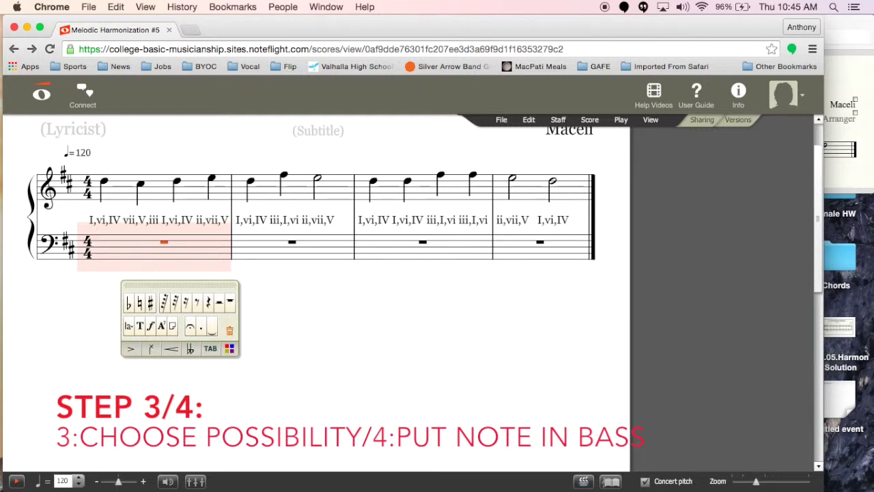
{"action": "key", "text": "d"}
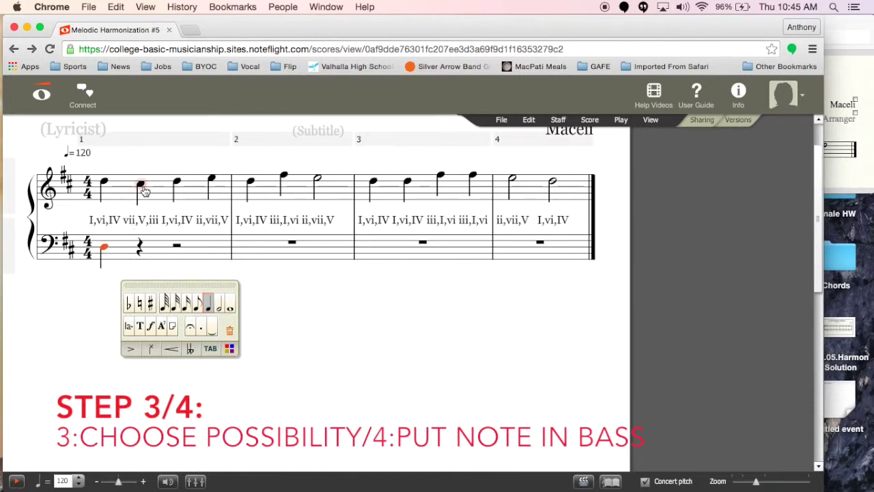
{"action": "left_click", "coordinate": [137, 255]}
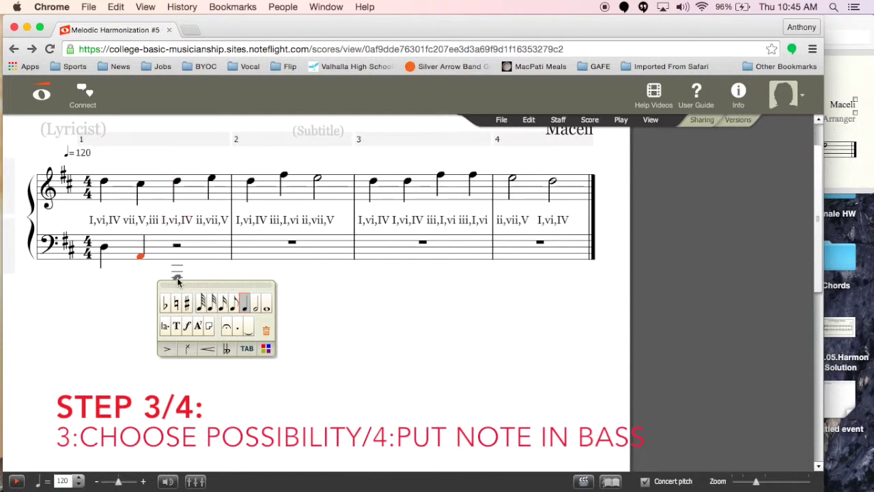
{"action": "left_click", "coordinate": [176, 247]}
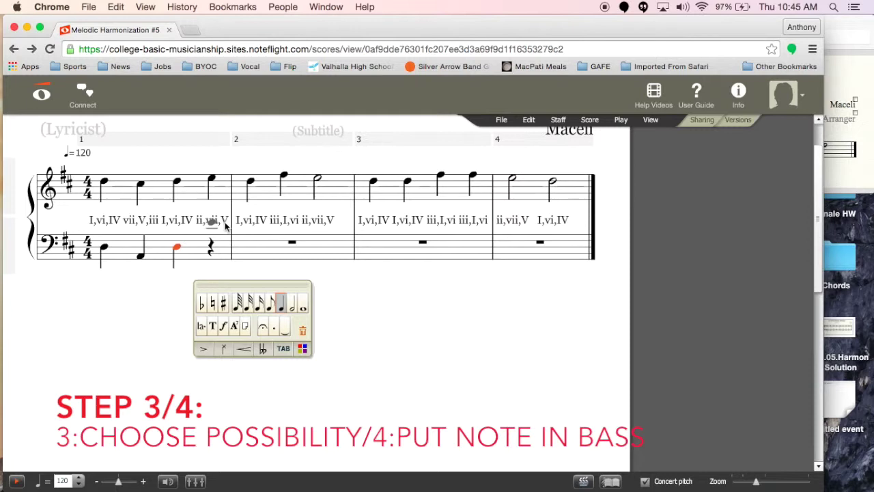
{"action": "left_click", "coordinate": [217, 260]}
{"action": "key", "text": "space"}
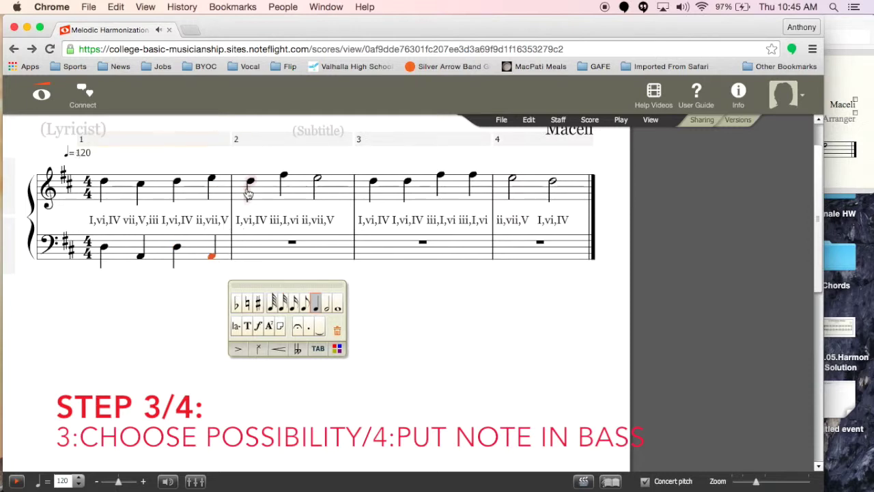
Fill measure 2 of the bass staff with two D3 quarter notes and an A2 half note
{"action": "left_click", "coordinate": [250, 247]}
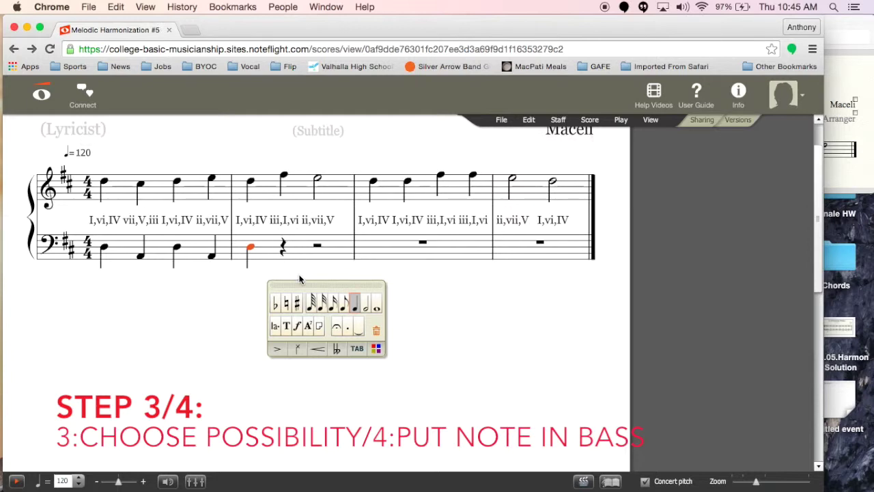
{"action": "left_click", "coordinate": [283, 247]}
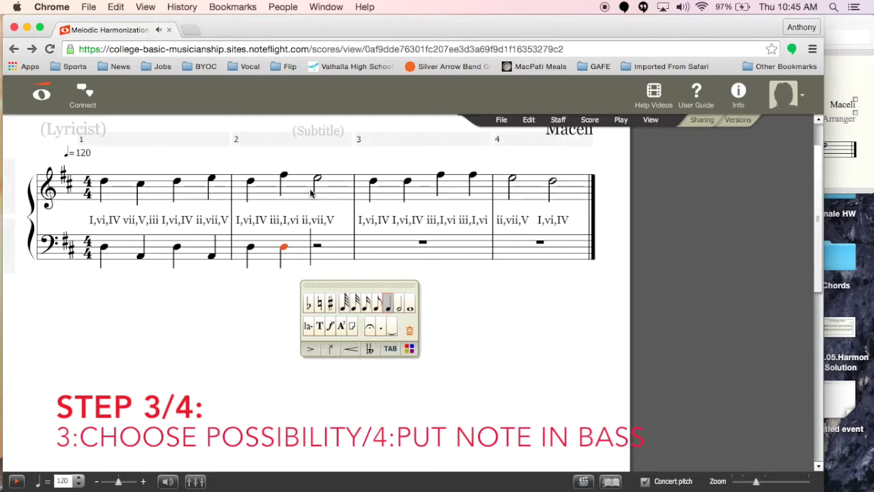
{"action": "left_click", "coordinate": [333, 227]}
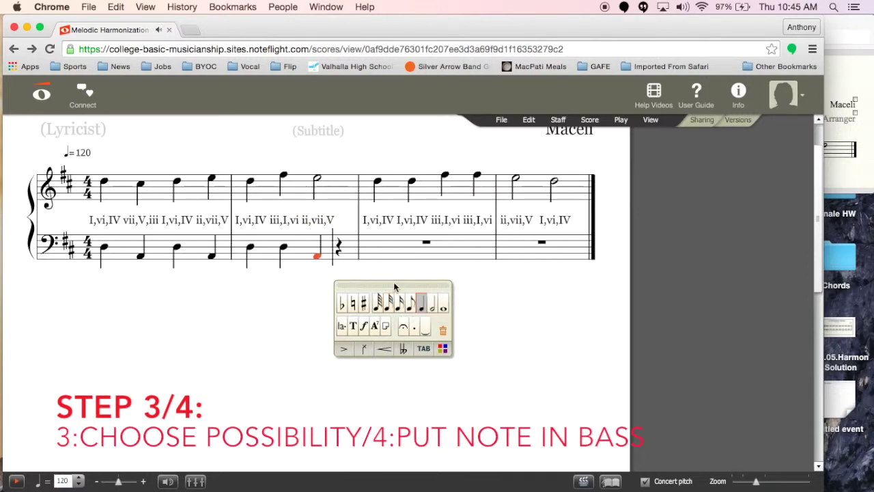
{"action": "left_click", "coordinate": [437, 307]}
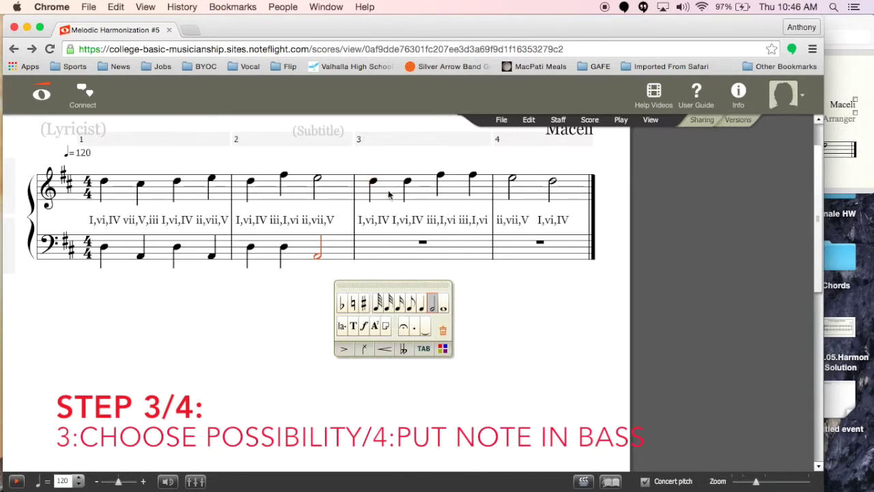
Fill measure 3 of the bass staff with four D3 quarter notes, shortening any half notes to quarters
{"action": "key", "text": "d"}
{"action": "key", "text": "d"}
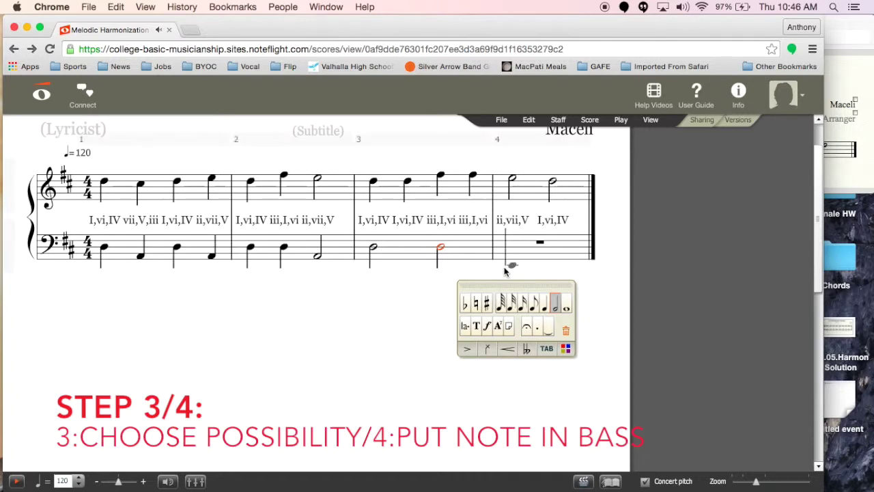
{"action": "left_click", "coordinate": [547, 308]}
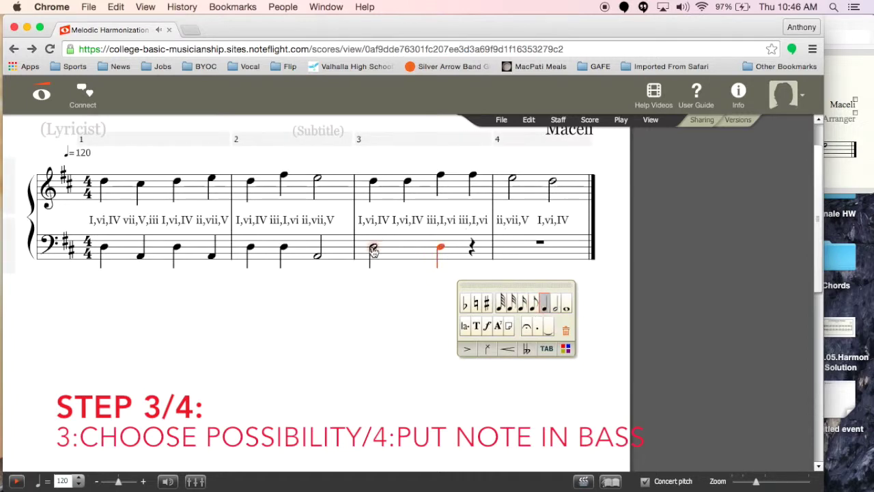
{"action": "key", "text": "Left"}
{"action": "left_click", "coordinate": [475, 307]}
{"action": "left_click", "coordinate": [407, 248]}
{"action": "key", "text": "d"}
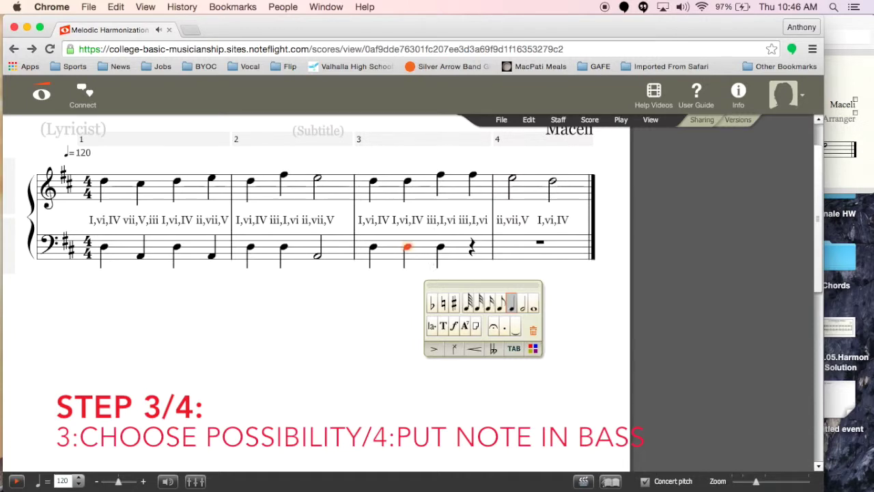
{"action": "key", "text": "Right"}
{"action": "key", "text": "Right"}
{"action": "key", "text": "d"}
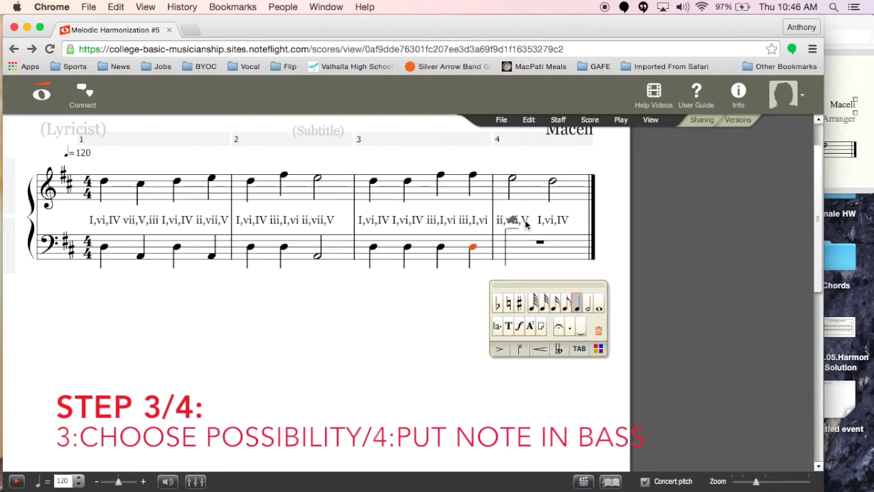
Complete measure 4 of the bass staff with half notes A2 and D3, and clear the note selection
{"action": "left_click", "coordinate": [519, 255]}
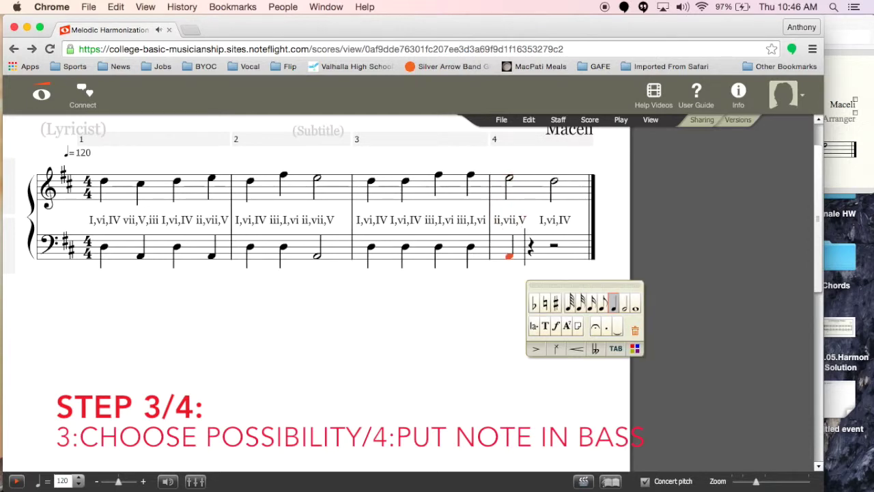
{"action": "left_click", "coordinate": [624, 307]}
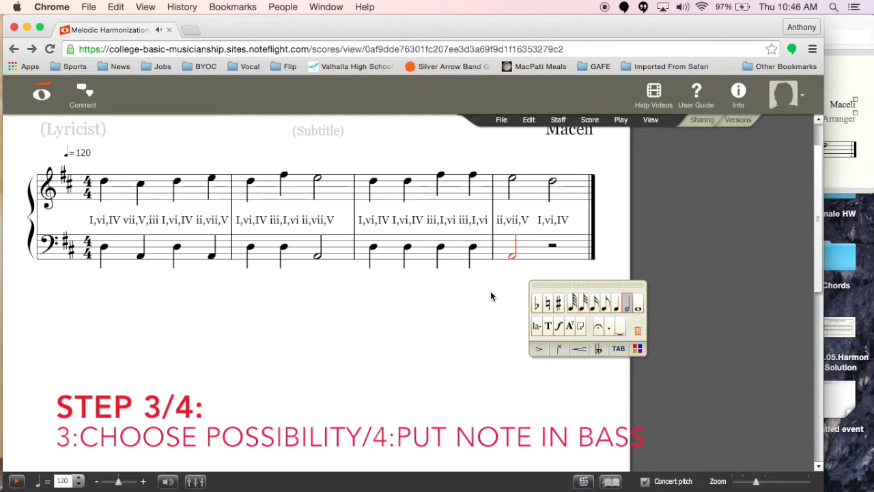
{"action": "left_click", "coordinate": [552, 248]}
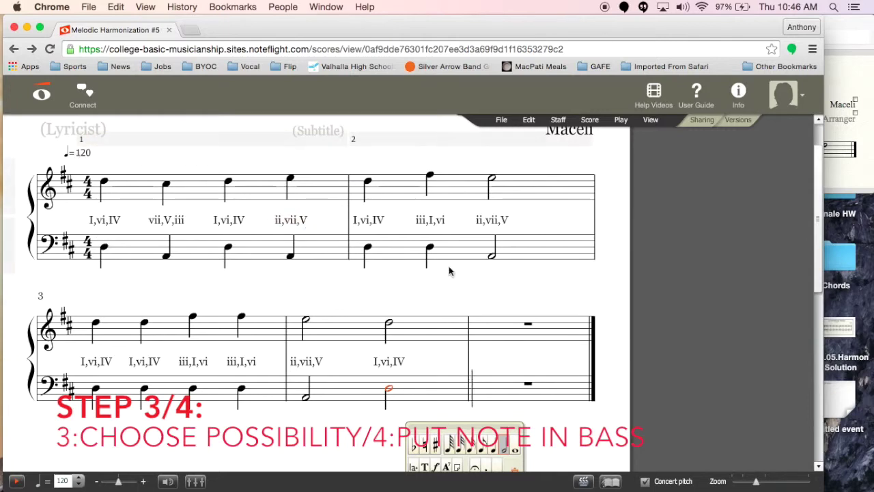
{"action": "left_click", "coordinate": [586, 280]}
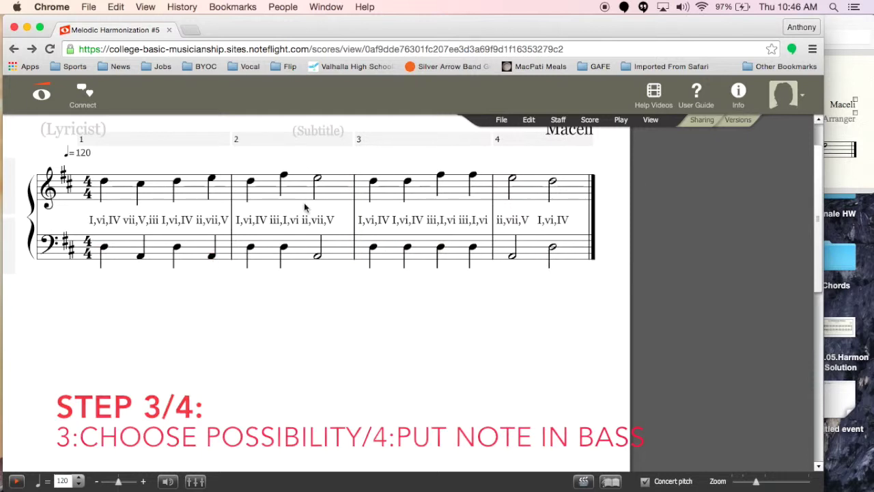
Enter the Roman numerals I, V, I, V as lyrics under the bass notes of measure 1
{"action": "left_click", "coordinate": [105, 252]}
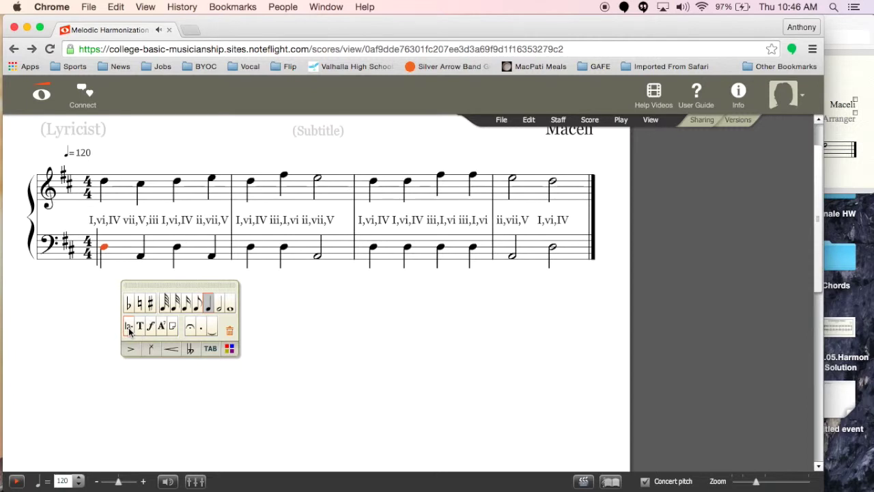
{"action": "left_click", "coordinate": [129, 328]}
{"action": "left_click", "coordinate": [129, 328]}
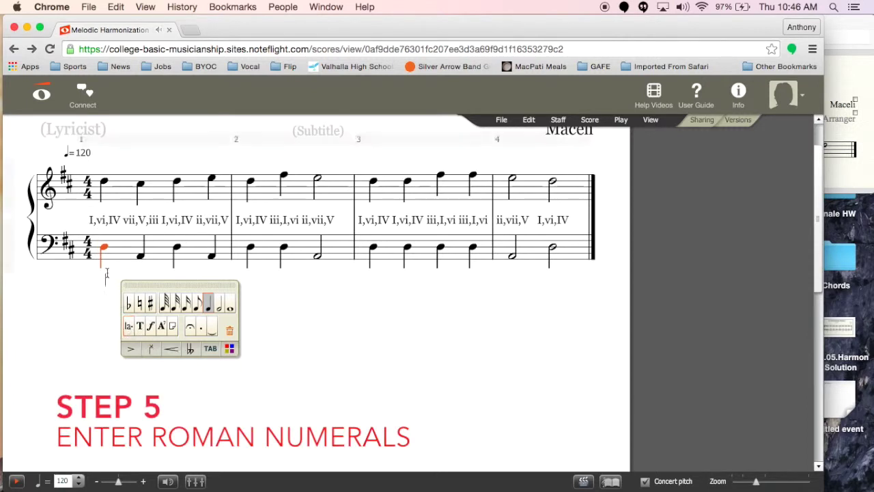
{"action": "type", "text": "I"}
{"action": "key", "text": "space"}
{"action": "type", "text": "V"}
{"action": "key", "text": "space"}
{"action": "type", "text": "I"}
{"action": "key", "text": "space"}
{"action": "type", "text": "V"}
{"action": "key", "text": "space"}
Label the bass notes of measure 2 with the Roman numerals I, I and V
{"action": "type", "text": "I"}
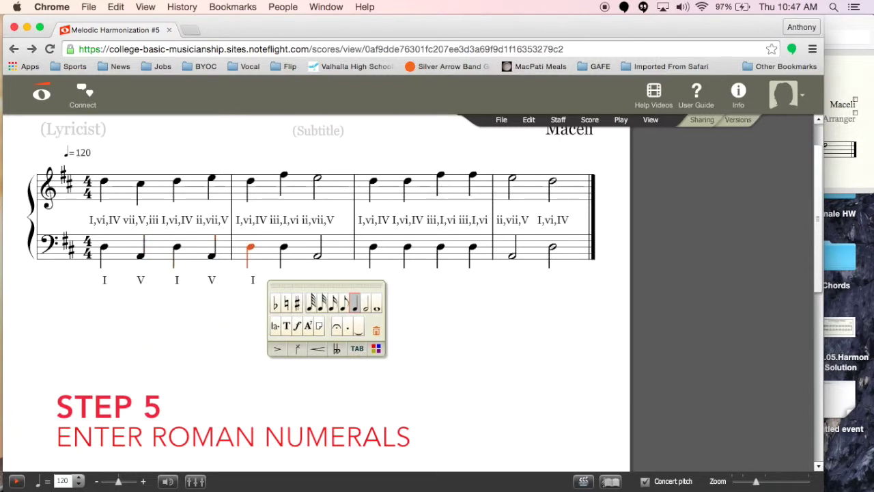
{"action": "key", "text": "space"}
{"action": "type", "text": "I"}
{"action": "key", "text": "space"}
{"action": "type", "text": "V"}
{"action": "key", "text": "space"}
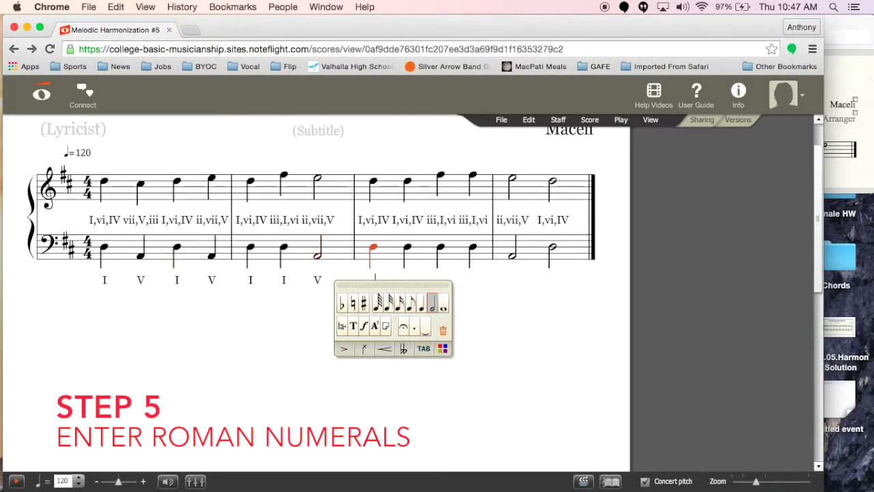
Label all four bass notes of measure 3 with the Roman numeral I
{"action": "type", "text": "I"}
{"action": "key", "text": "space"}
{"action": "type", "text": "I"}
{"action": "key", "text": "space"}
{"action": "type", "text": "I I I"}
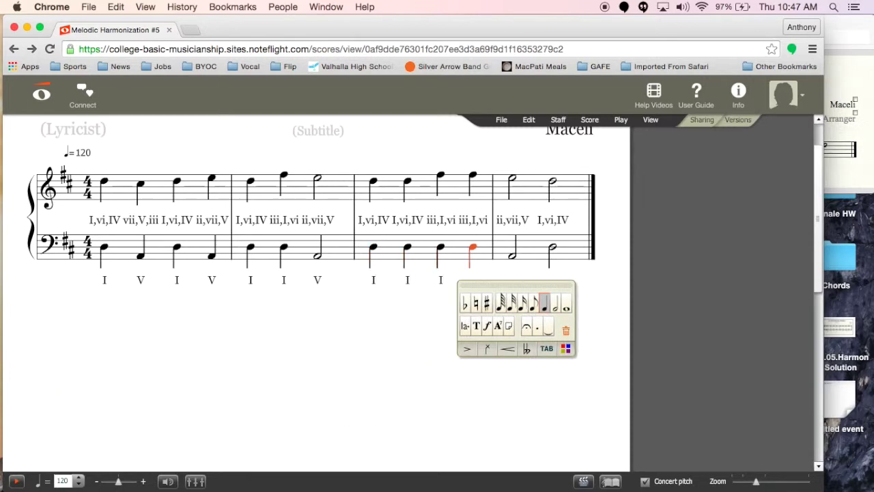
{"action": "key", "text": "space"}
{"action": "type", "text": "I"}
{"action": "key", "text": "space"}
Label the bass notes of measure 4 with the Roman numerals V and I, and leave lyric entry
{"action": "type", "text": "V"}
{"action": "key", "text": "space"}
{"action": "type", "text": "I"}
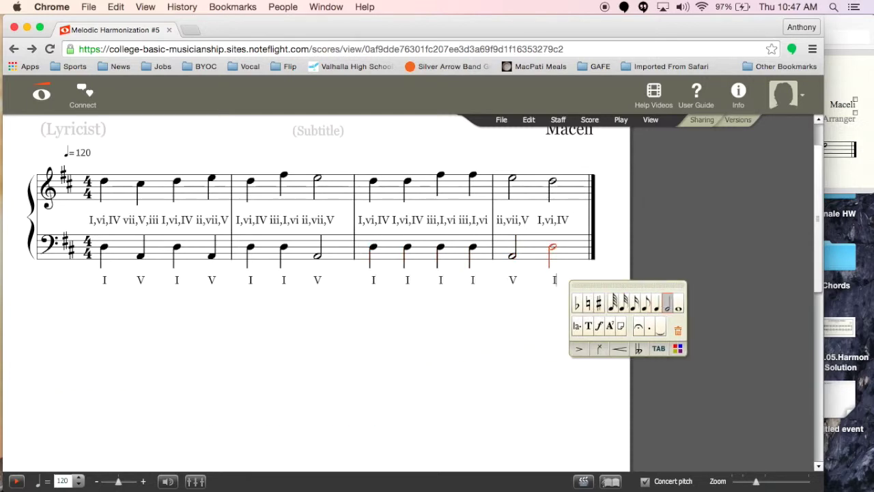
{"action": "left_click", "coordinate": [164, 355]}
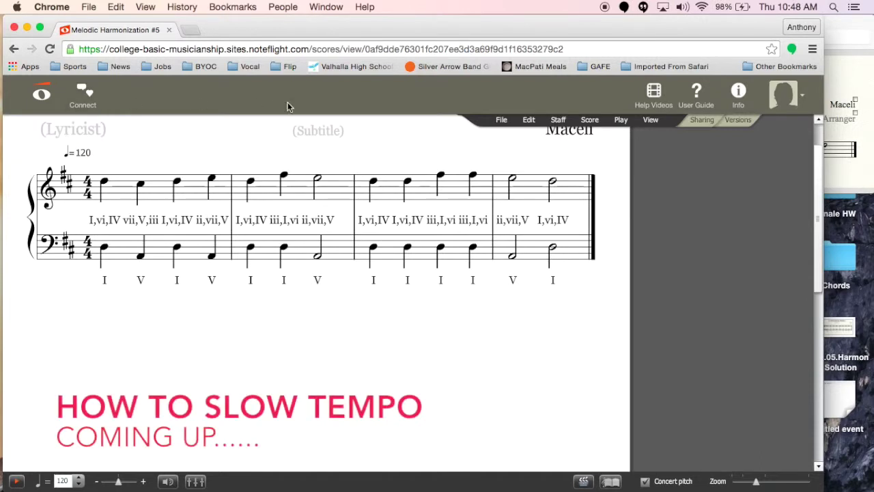
Open the score's sharing settings, enable access for individuals with the recipient's username entered, and save
{"action": "left_click", "coordinate": [497, 120]}
{"action": "left_click", "coordinate": [503, 136]}
{"action": "left_click", "coordinate": [84, 93]}
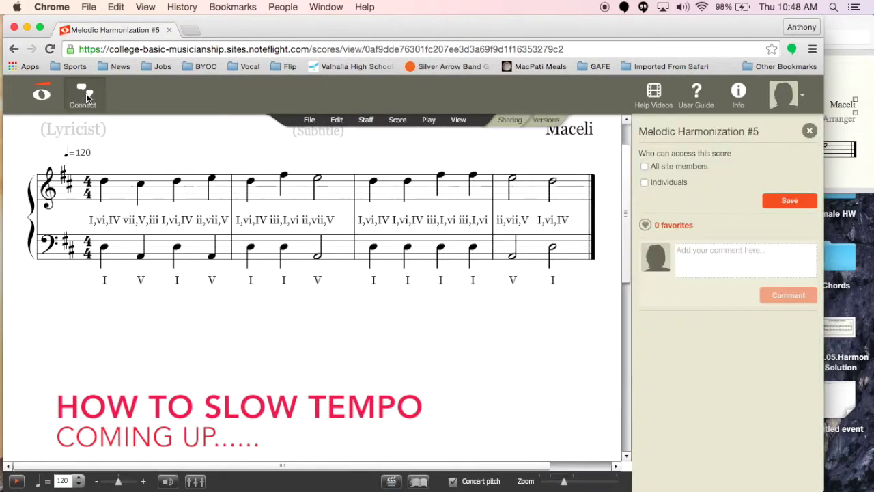
{"action": "left_click", "coordinate": [644, 185]}
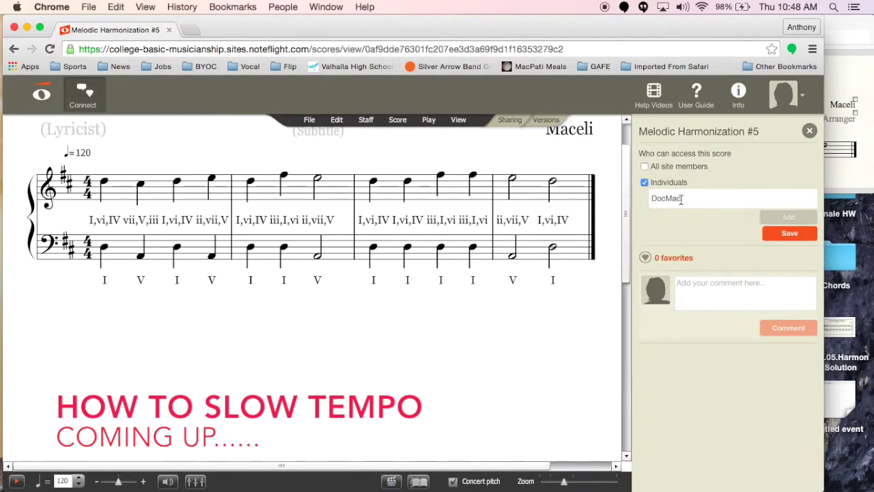
{"action": "left_click", "coordinate": [789, 235]}
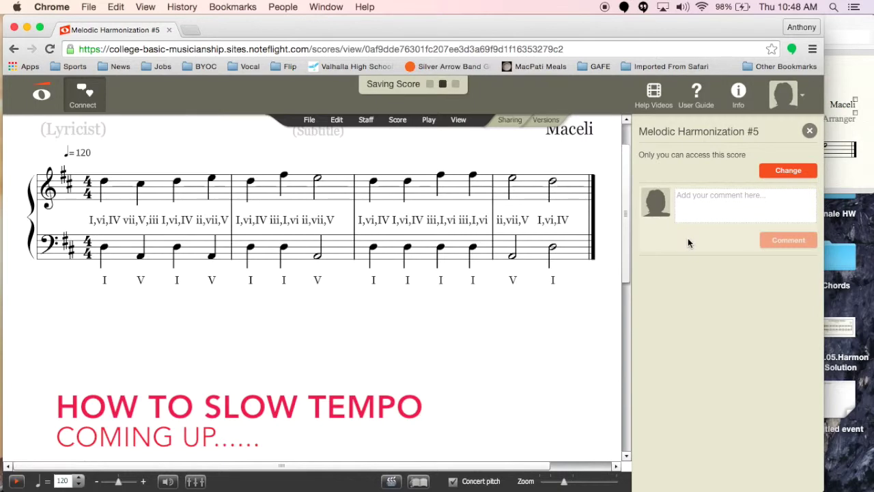
Change the sharing settings so all site members can view the score, and save
{"action": "left_click", "coordinate": [788, 177]}
{"action": "left_click", "coordinate": [645, 168]}
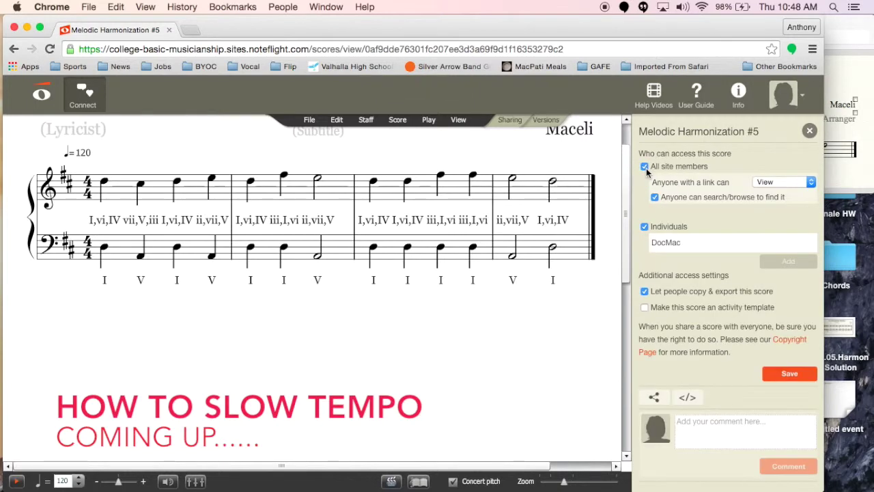
{"action": "left_click", "coordinate": [768, 374]}
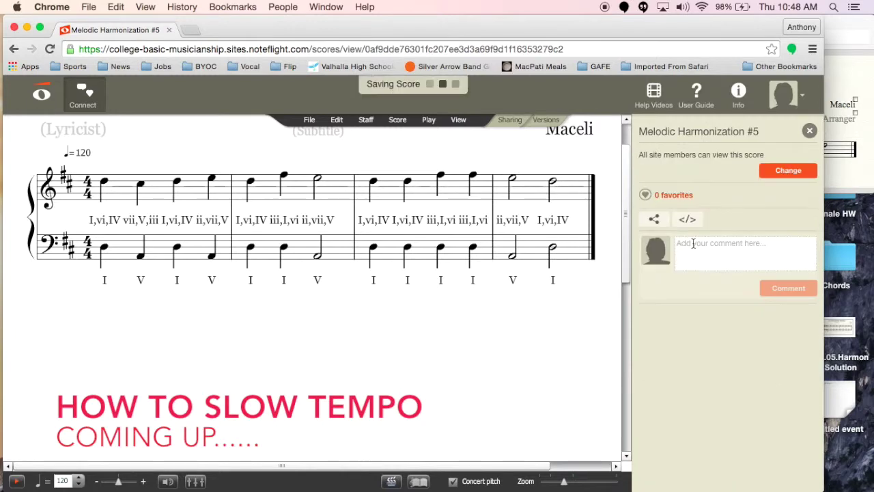
Show the score's share link and select the entire URL for copying
{"action": "left_click", "coordinate": [656, 224]}
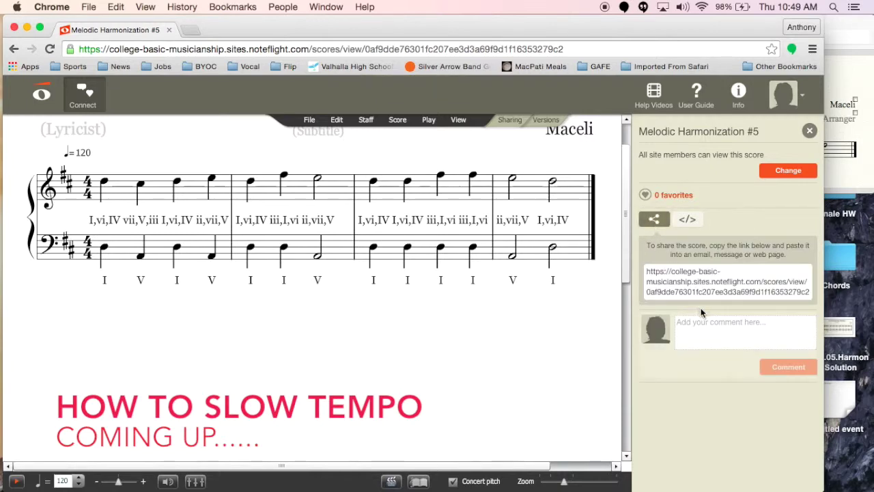
{"action": "left_click_drag", "start_coordinate": [649, 271], "coordinate": [811, 292]}
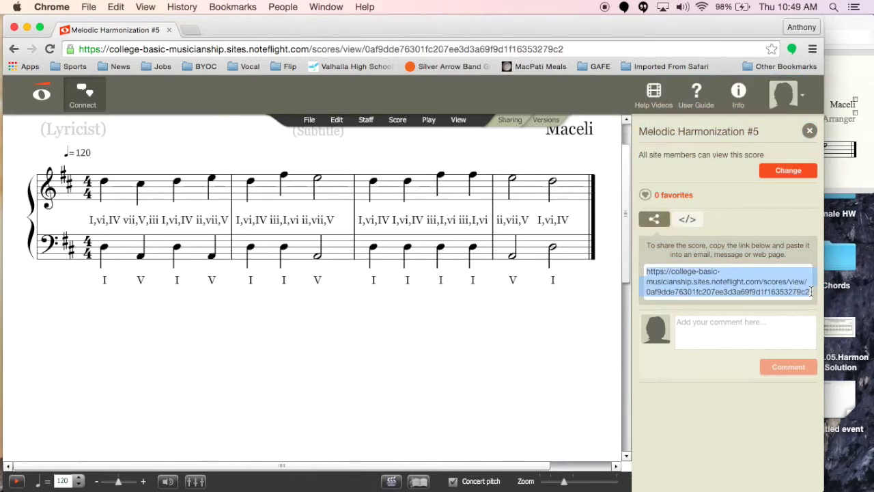
{"action": "left_click", "coordinate": [116, 6]}
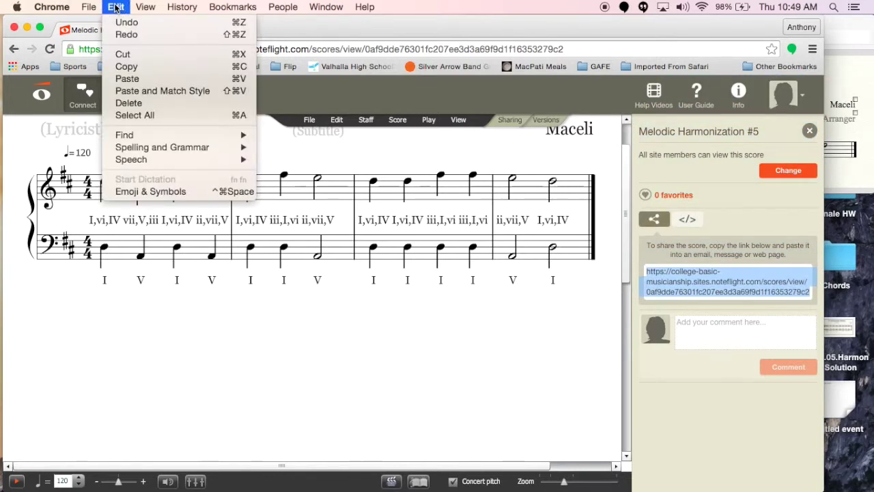
{"action": "left_click", "coordinate": [116, 7]}
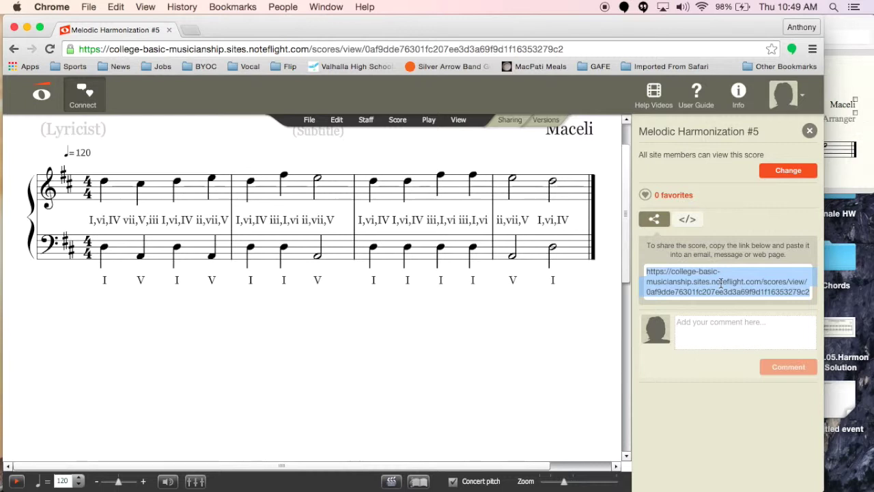
Slow the score's tempo to 86 and play the harmonization back at that speed
{"action": "left_click", "coordinate": [15, 484]}
{"action": "left_click", "coordinate": [77, 477]}
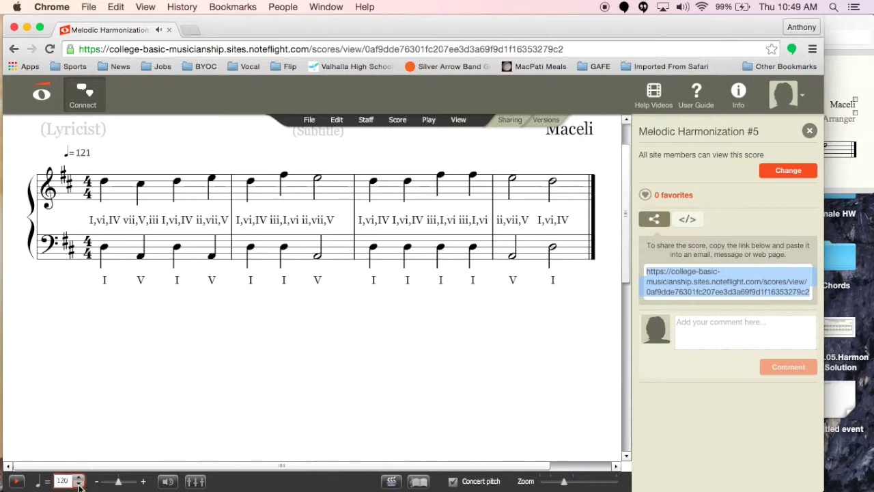
{"action": "left_click", "coordinate": [79, 484]}
{"action": "left_click", "coordinate": [79, 483]}
{"action": "left_click", "coordinate": [79, 484]}
{"action": "left_click", "coordinate": [79, 483]}
{"action": "left_click", "coordinate": [79, 483]}
{"action": "left_click", "coordinate": [79, 483]}
{"action": "left_click", "coordinate": [79, 483]}
{"action": "left_click", "coordinate": [17, 481]}
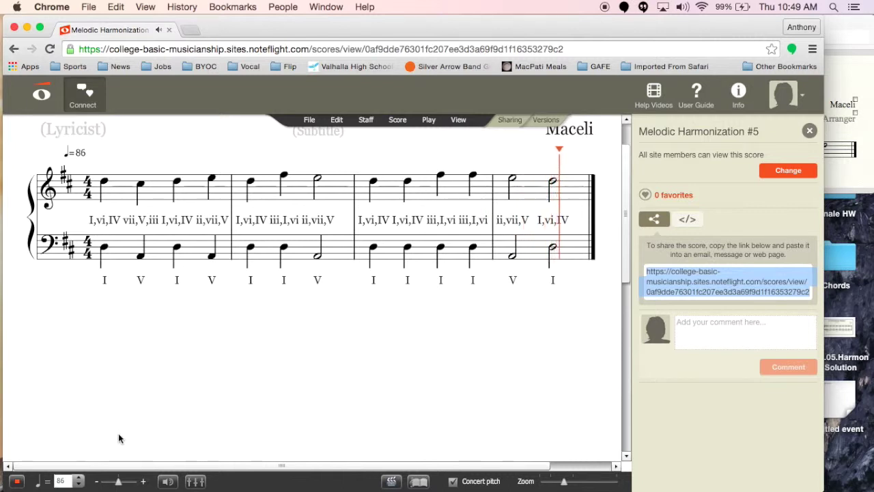
{"action": "left_click", "coordinate": [19, 481]}
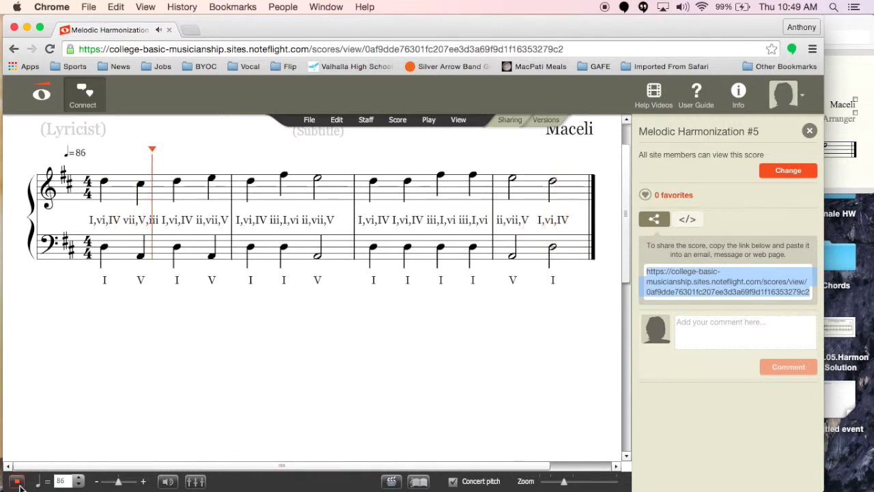